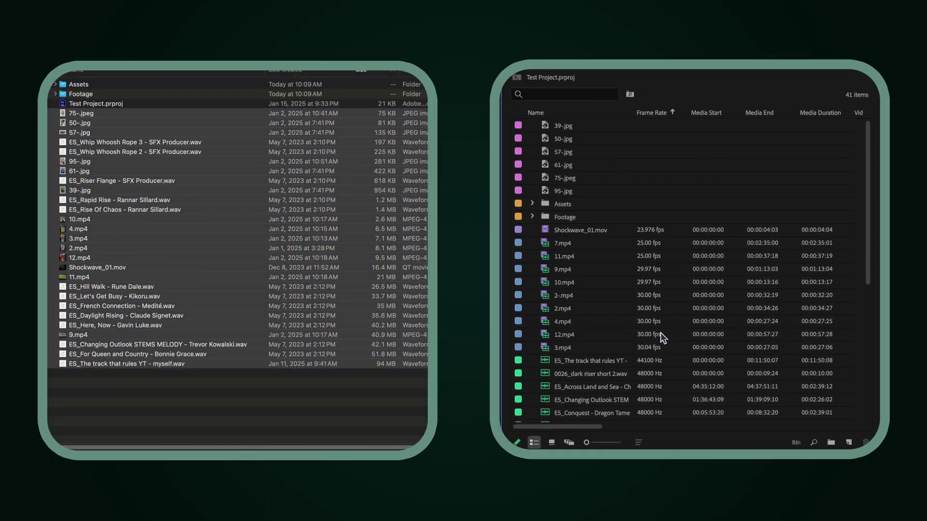
Expand and collapse the Assets, IMG, Music and Footage bins to review the sorted project.
left_click(532, 125)
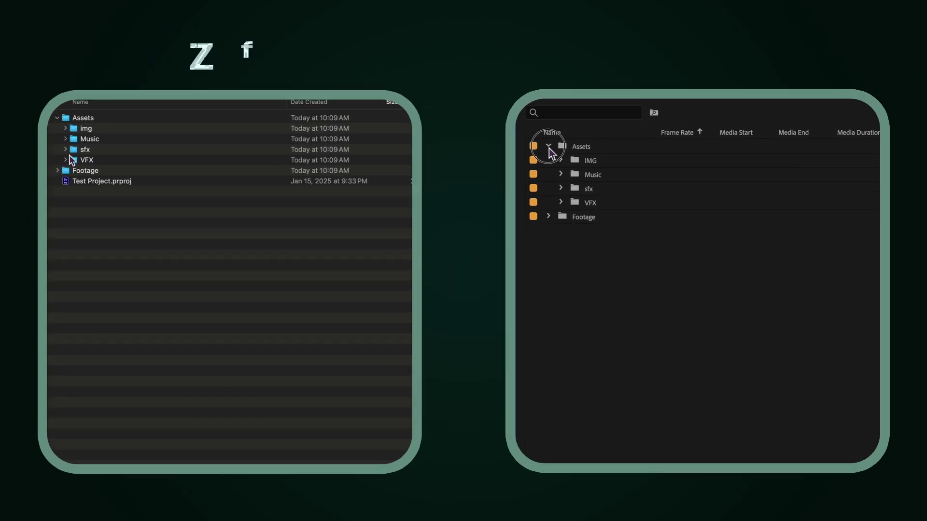
left_click(544, 137)
left_click(544, 137)
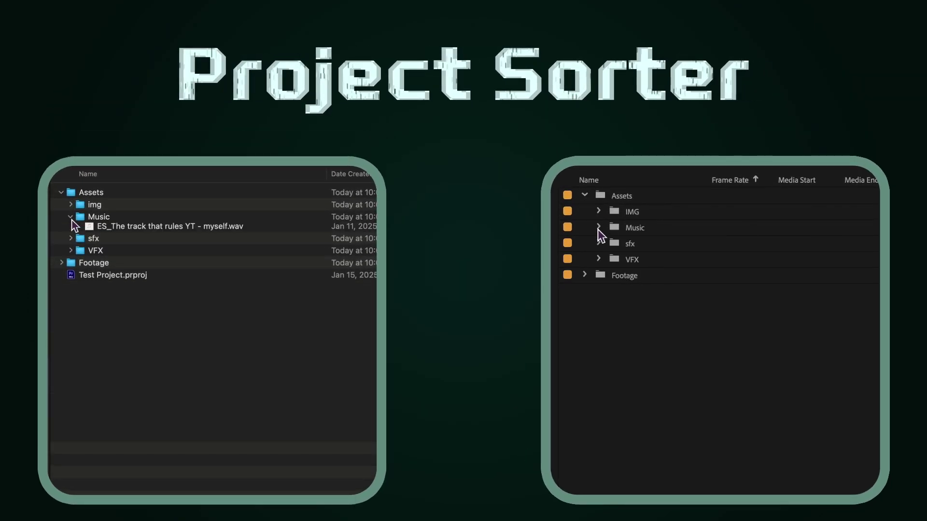
left_click(598, 226)
left_click(599, 227)
left_click(584, 275)
left_click(585, 274)
Check the other project's Footage bin, then place Brain_01.mov from Downloads on the timeline.
left_click(61, 254)
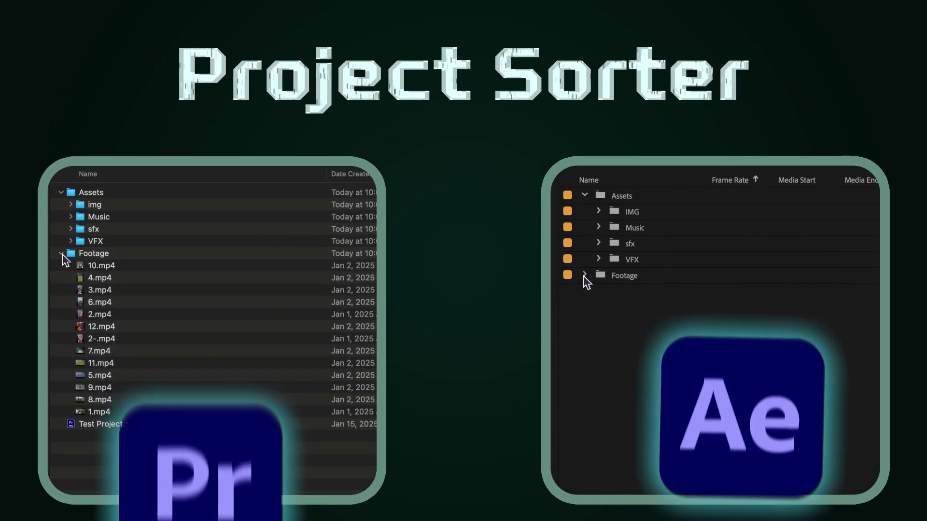
left_click(62, 253)
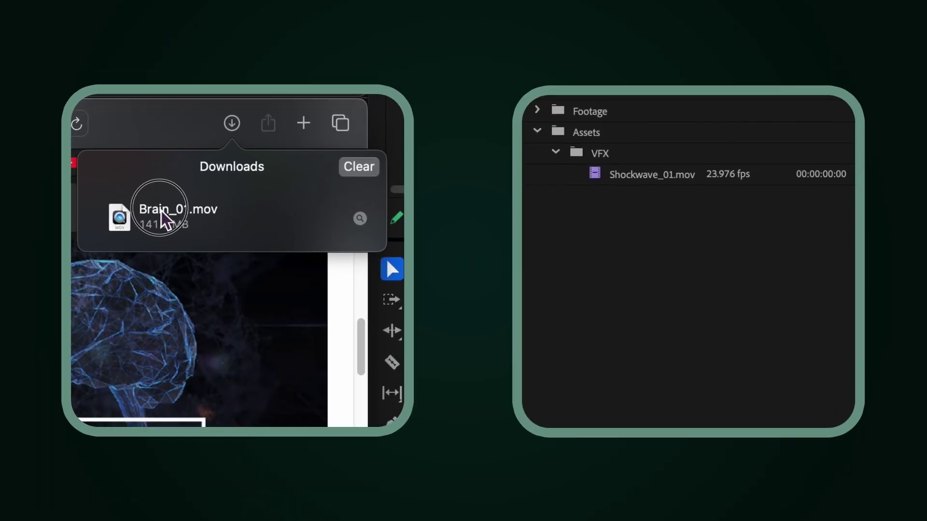
left_click_drag(162, 216, 378, 363)
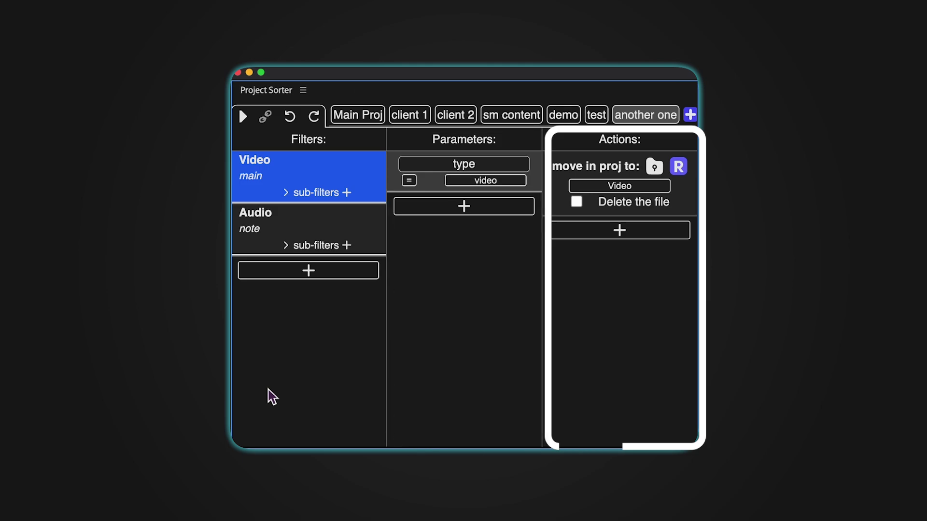
Review the Audio and Video filters, then add a new top-level filter named 'my filter'.
left_click(292, 226)
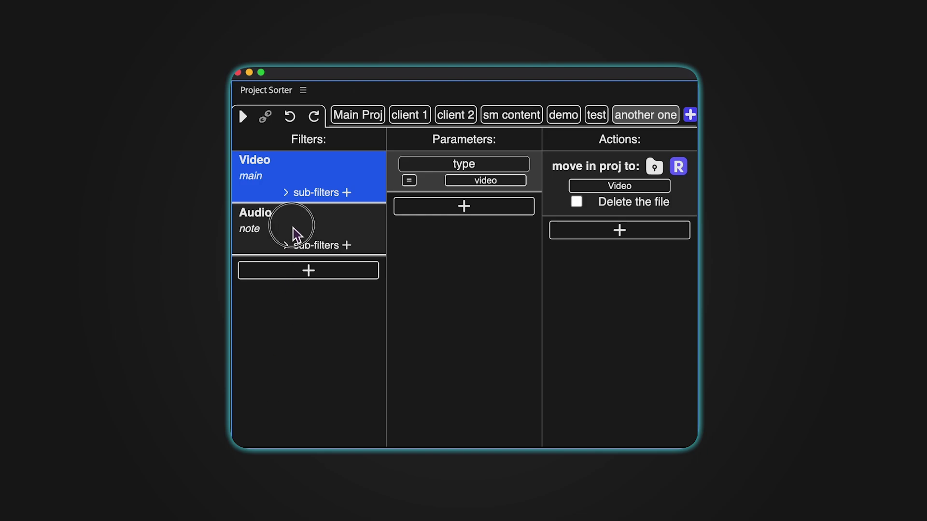
left_click(319, 167)
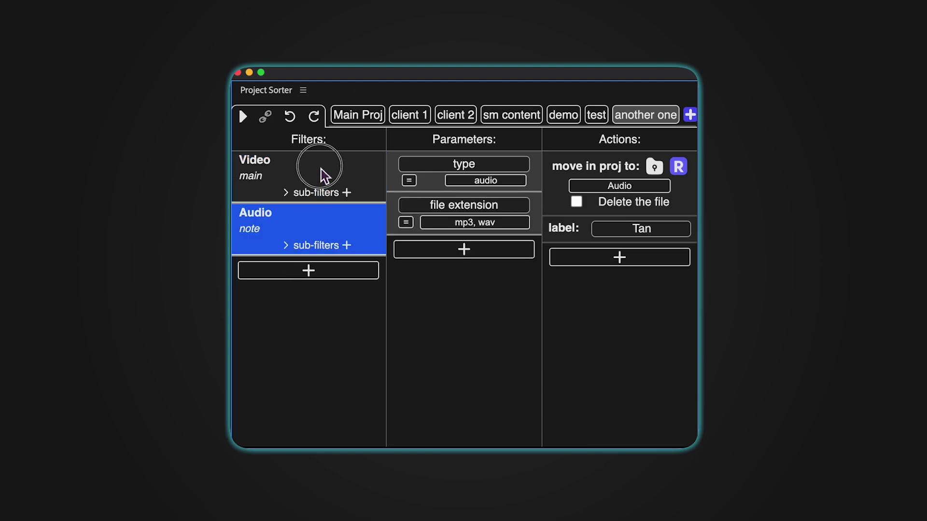
left_click(321, 245)
left_click(324, 277)
type("m")
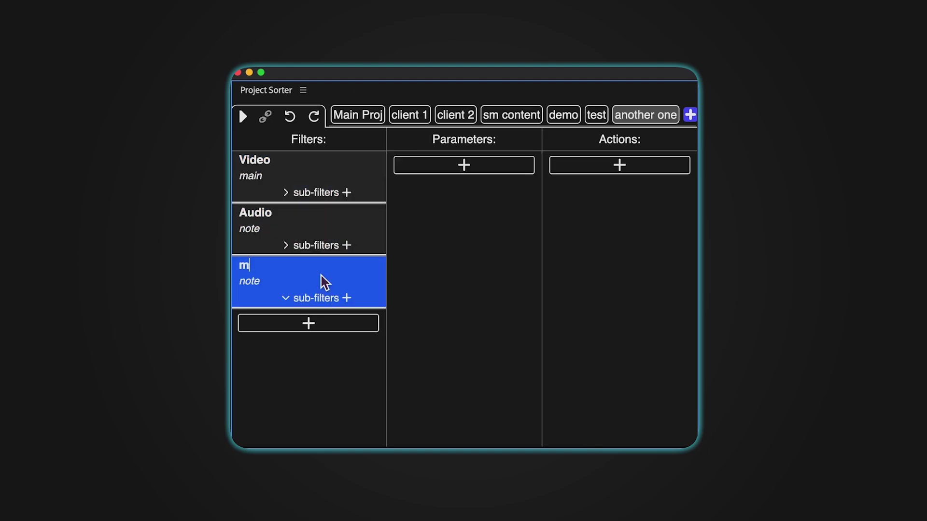
type("y filter")
double_click(251, 281)
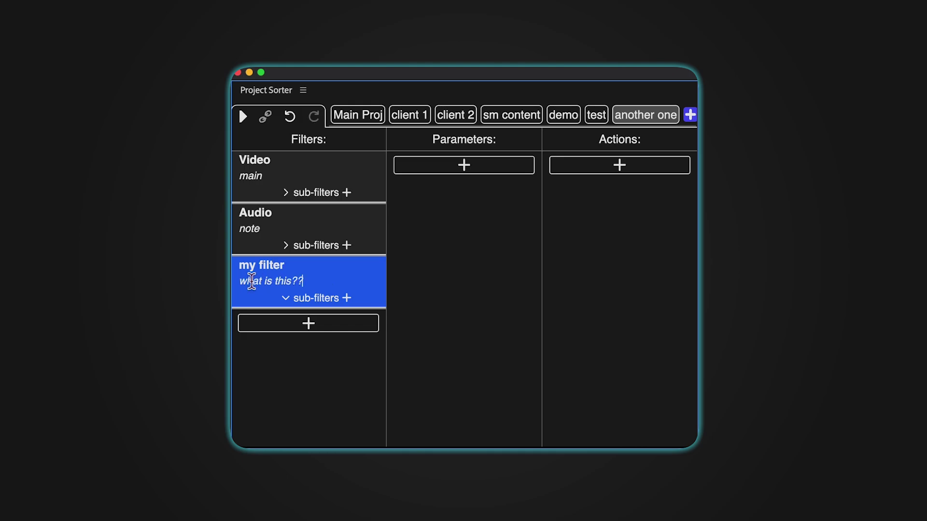
Hide the filter notes and nest 'sub fil' under my filter, with a new filter beneath it.
right_click(343, 289)
left_click(406, 367)
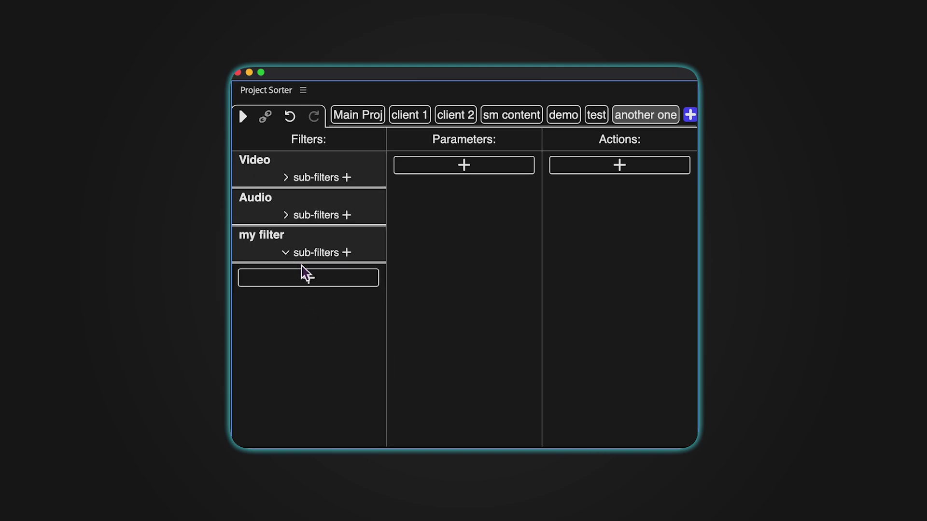
left_click(347, 253)
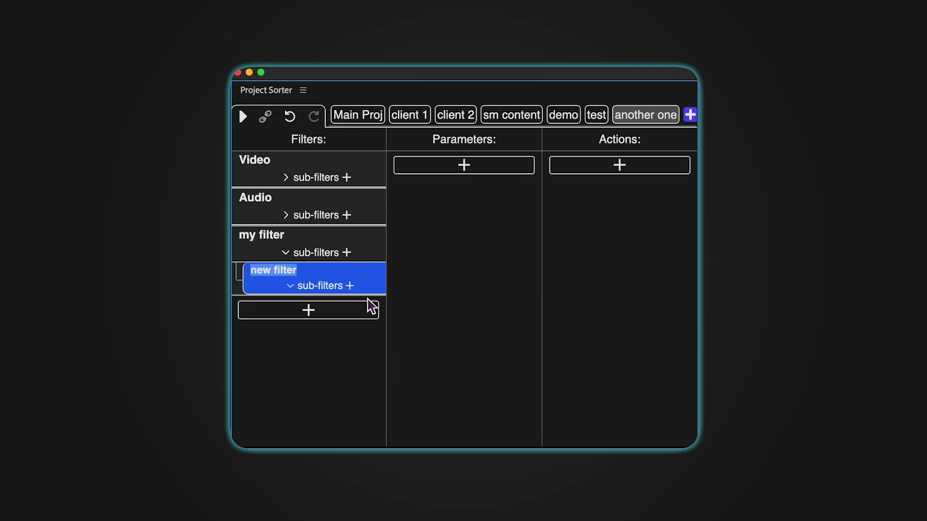
type("sub fil")
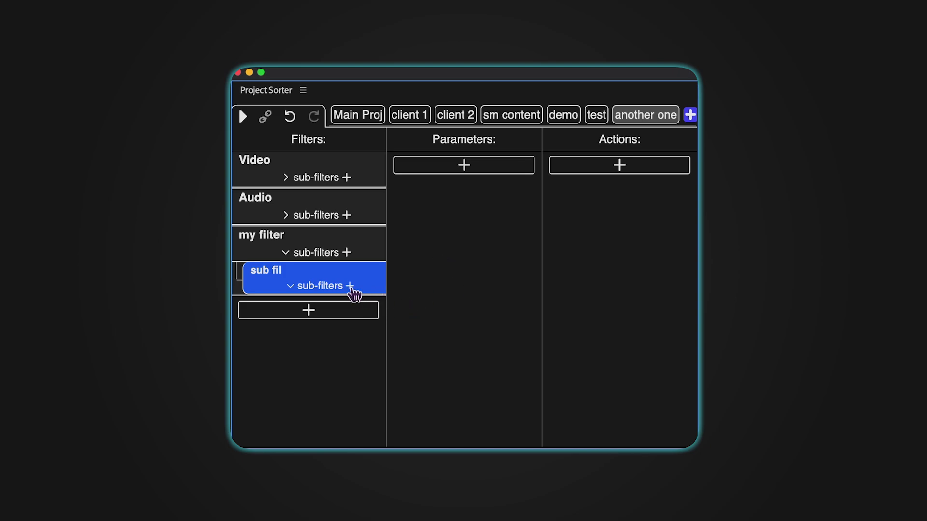
left_click(349, 286)
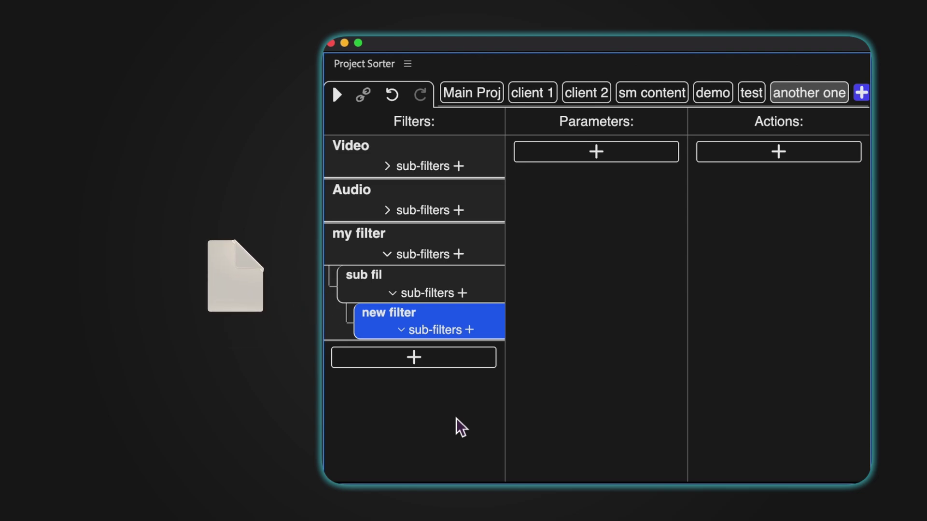
Copy the Video filter and paste it as a sub-filter of new filter.
right_click(428, 151)
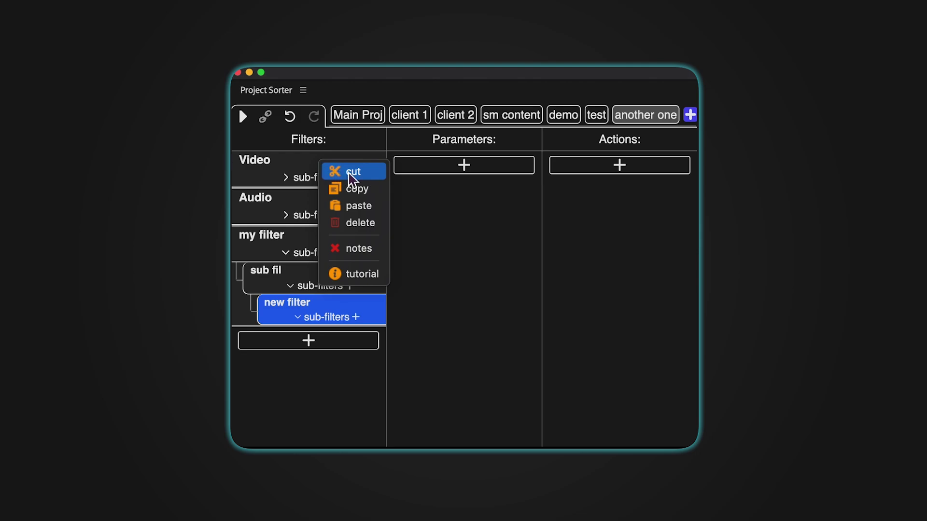
left_click(369, 191)
right_click(336, 300)
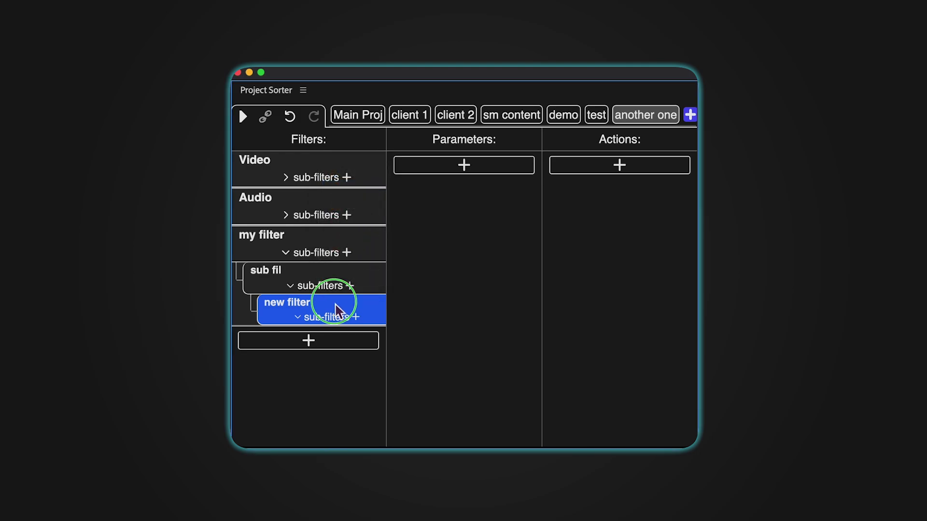
left_click(381, 343)
key("super+z")
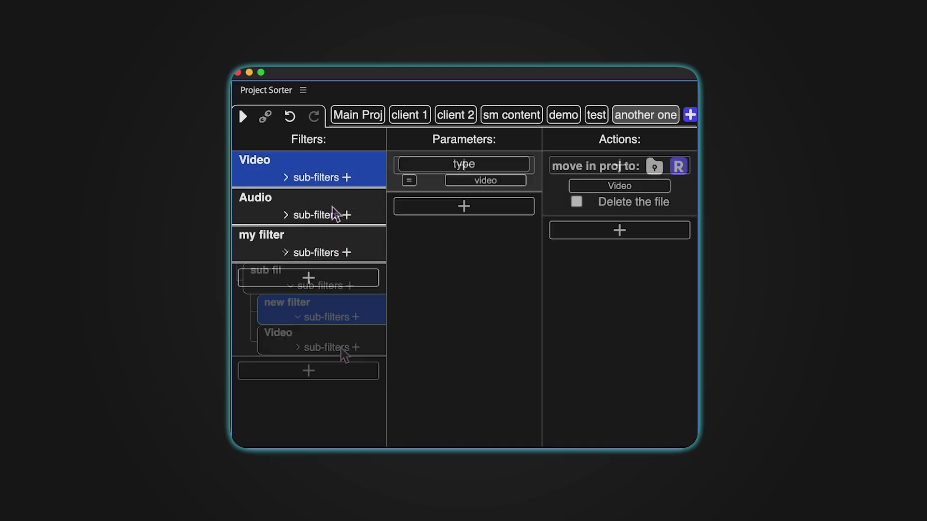
Add a file extension parameter to the Video filter.
left_click(308, 208)
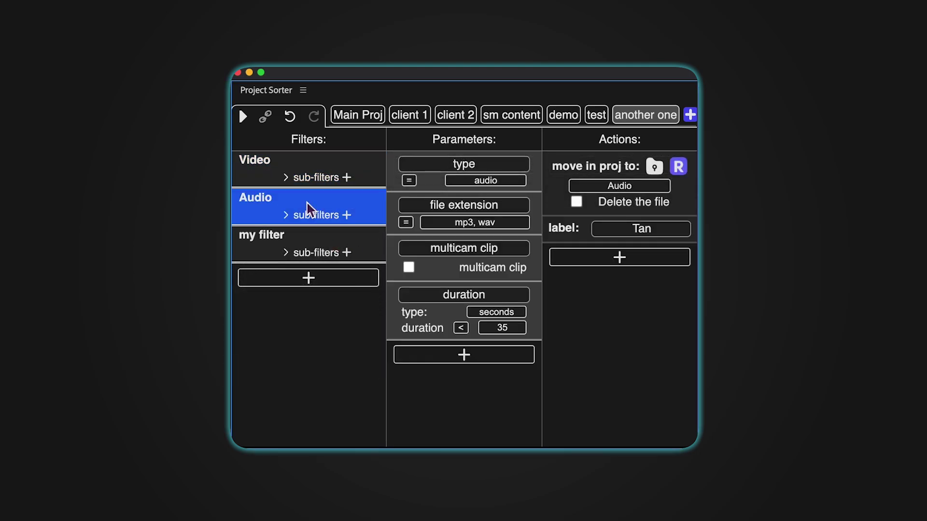
left_click(294, 171)
left_click(447, 212)
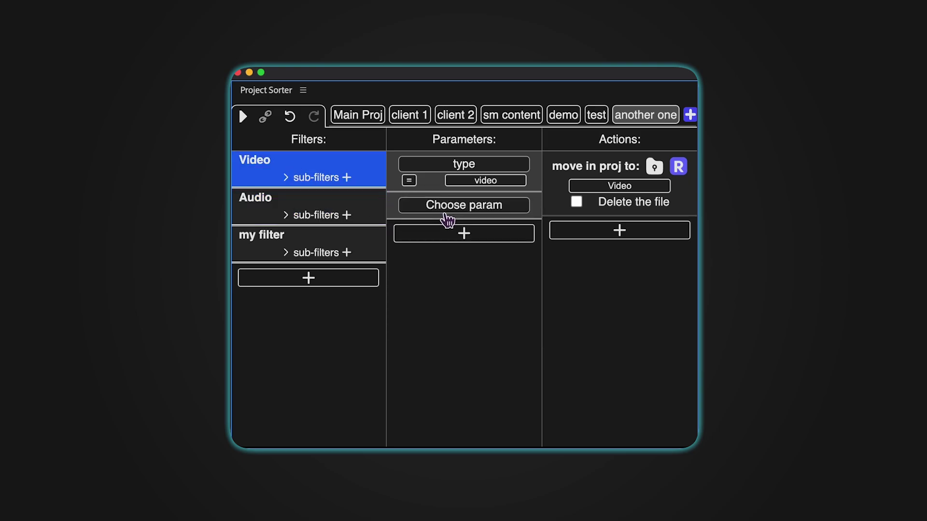
left_click(453, 206)
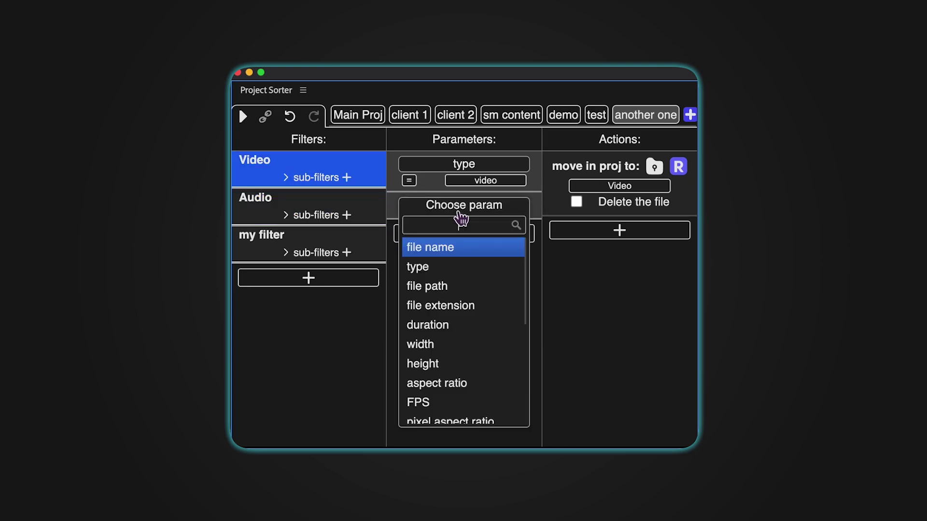
left_click(446, 305)
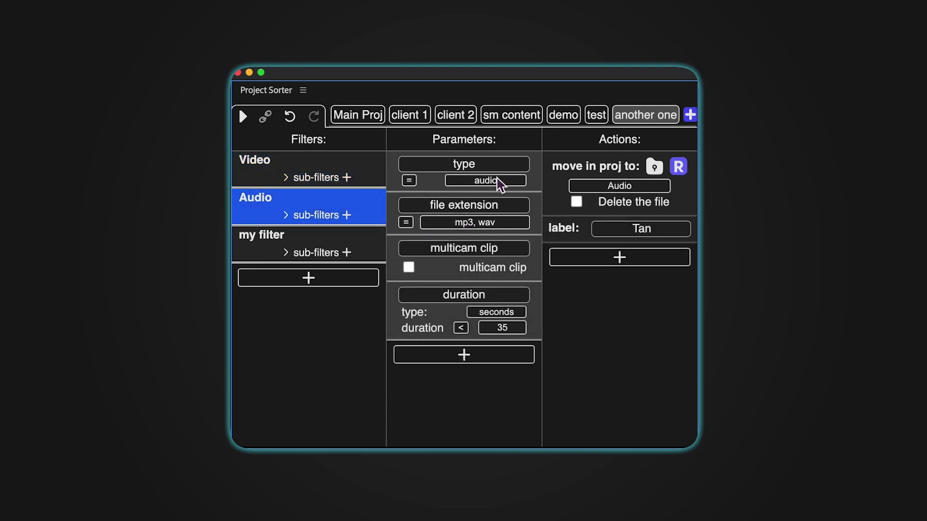
Set Audio's type to Still Image, adjust my filter's downloads path, and delete the duration parameter.
left_click(488, 185)
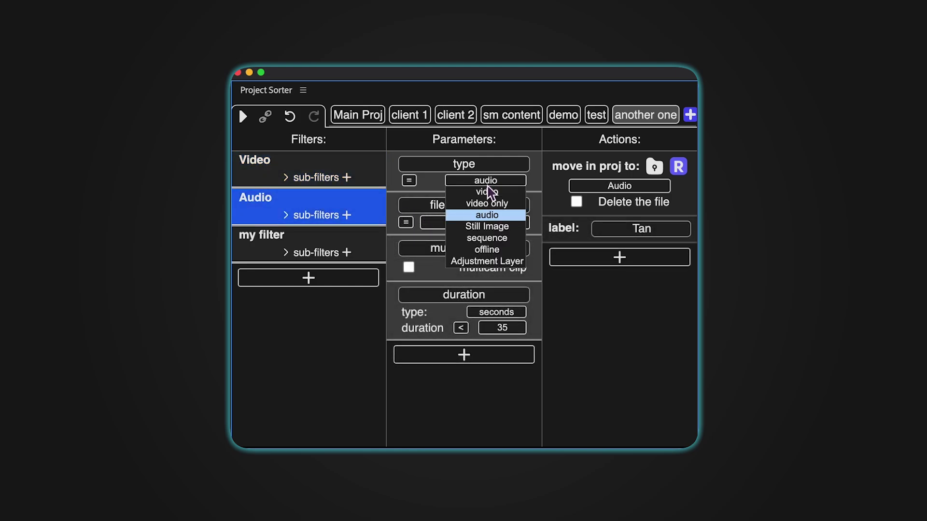
left_click(487, 226)
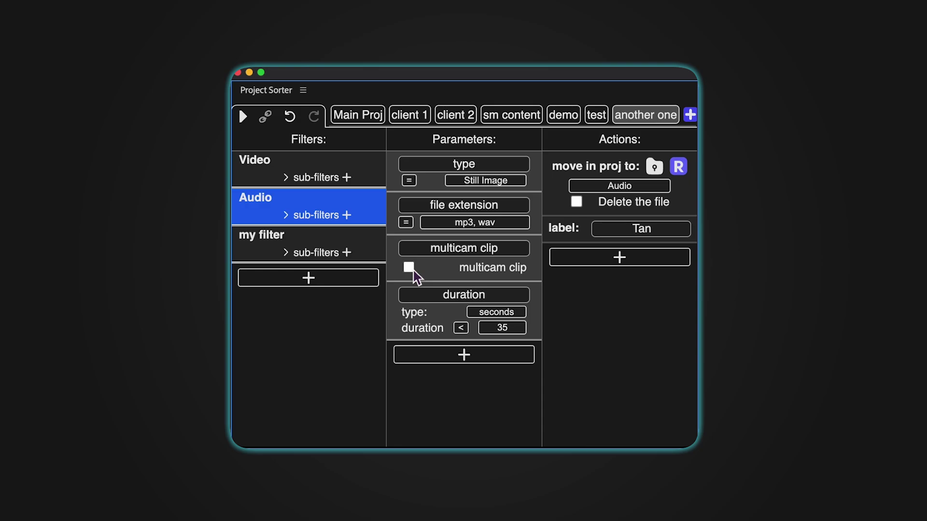
left_click(277, 244)
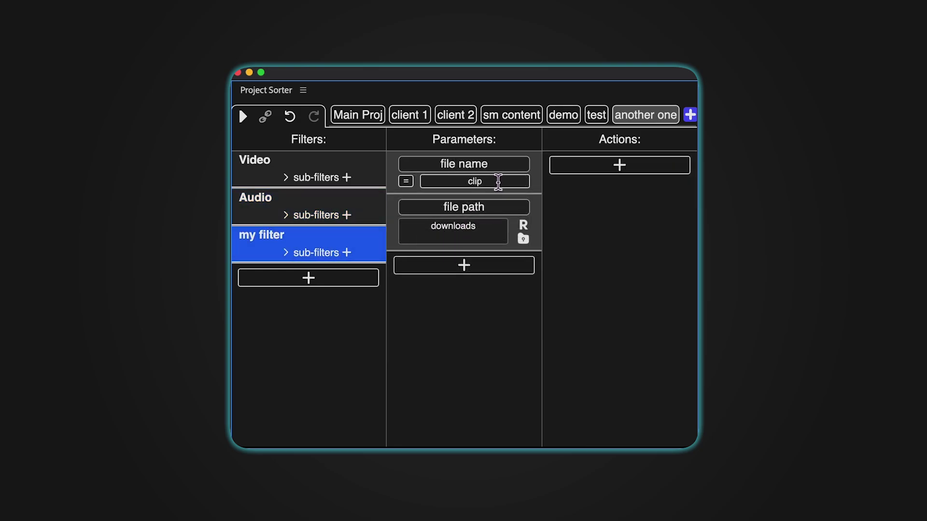
left_click(491, 227)
key("Up")
right_click(450, 313)
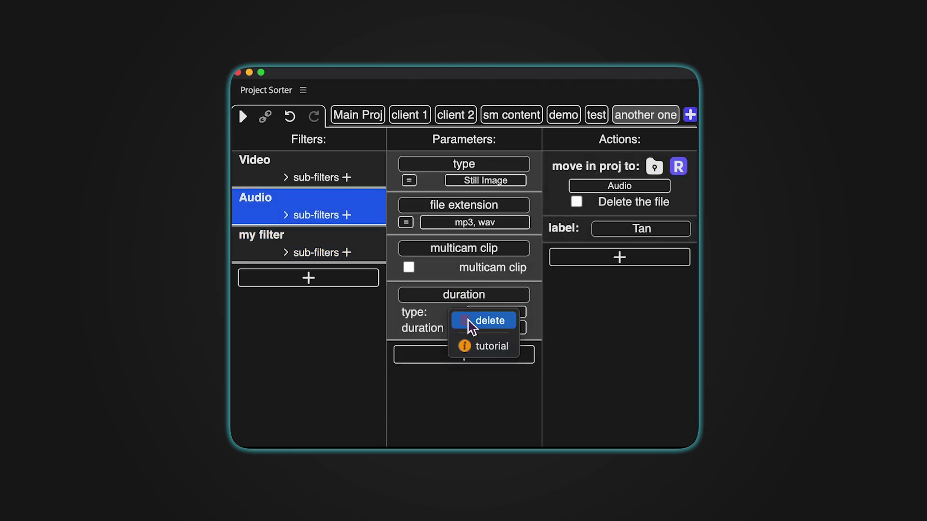
left_click(467, 320)
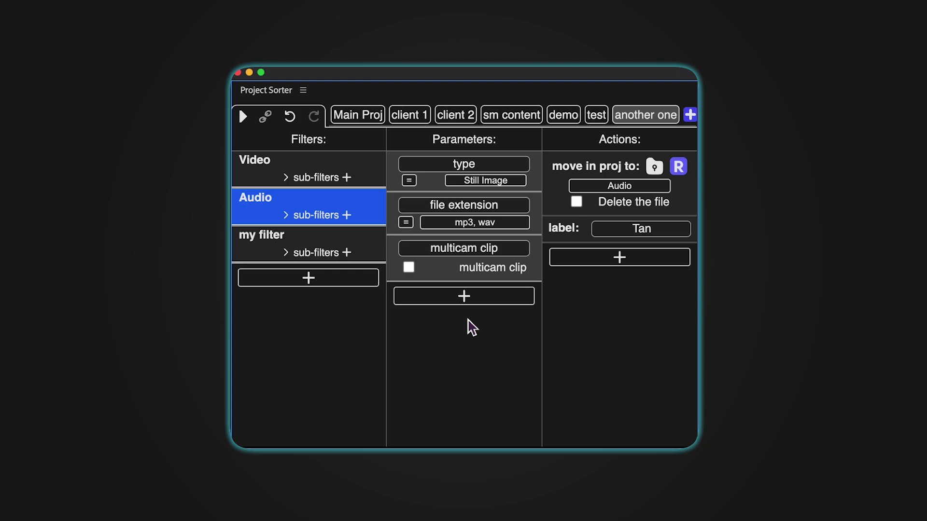
Add a move in FS action to my filter.
left_click(643, 261)
left_click(634, 323)
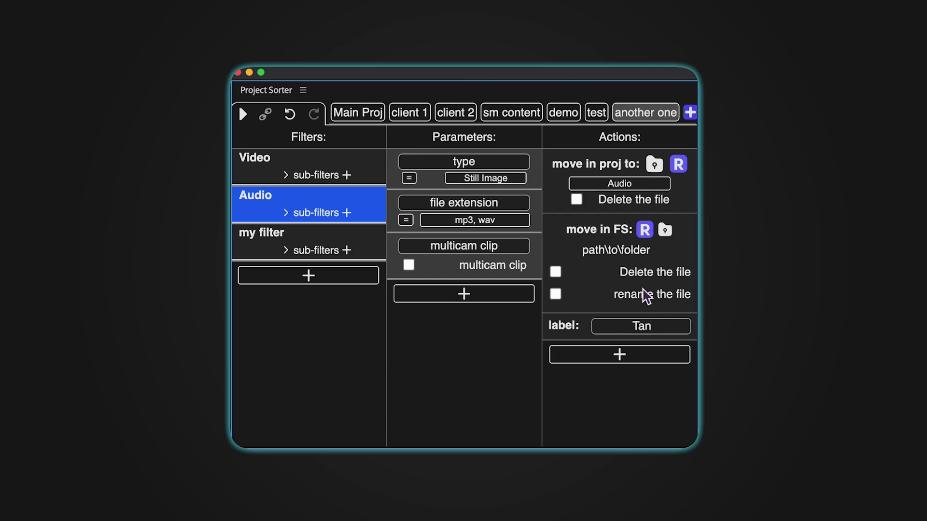
left_click(322, 244)
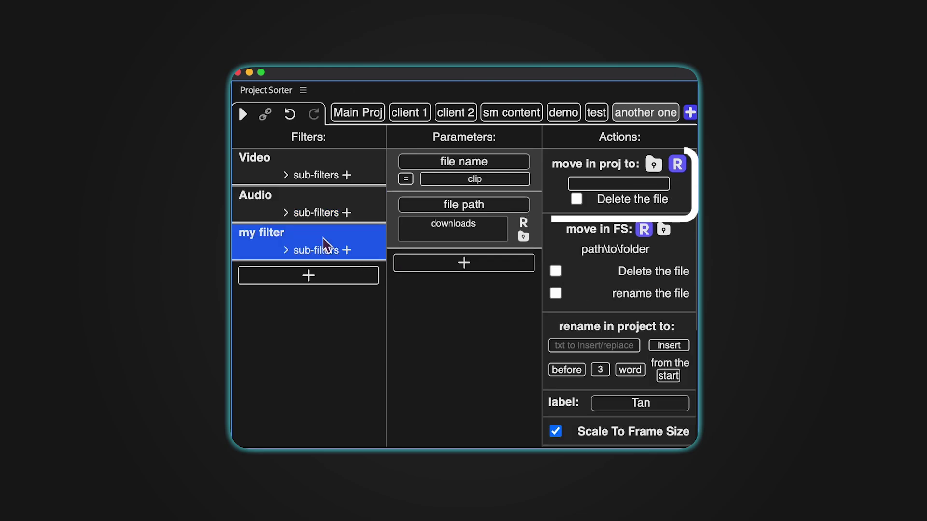
Set 'move in proj to' to the Footage bin, leaving Delete the file unchecked.
left_click(616, 184)
type("parent")
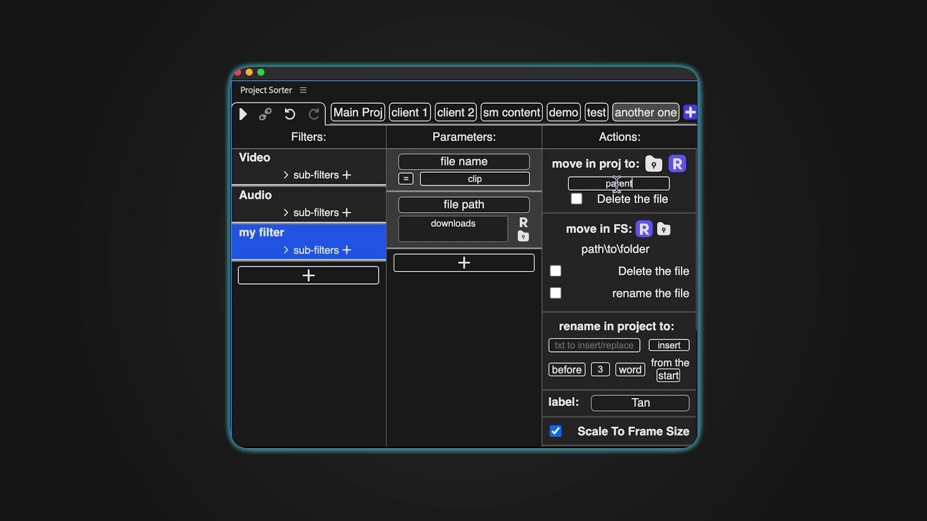
type("/folder")
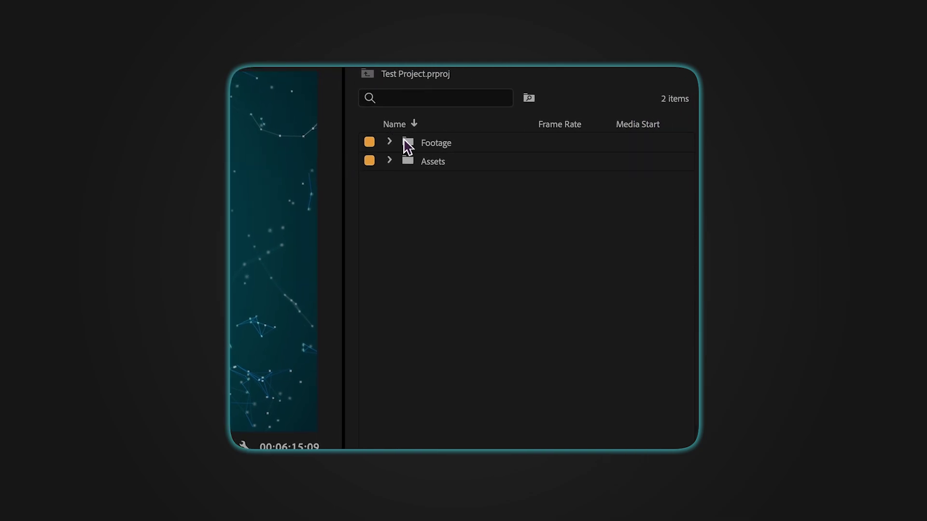
left_click(406, 145)
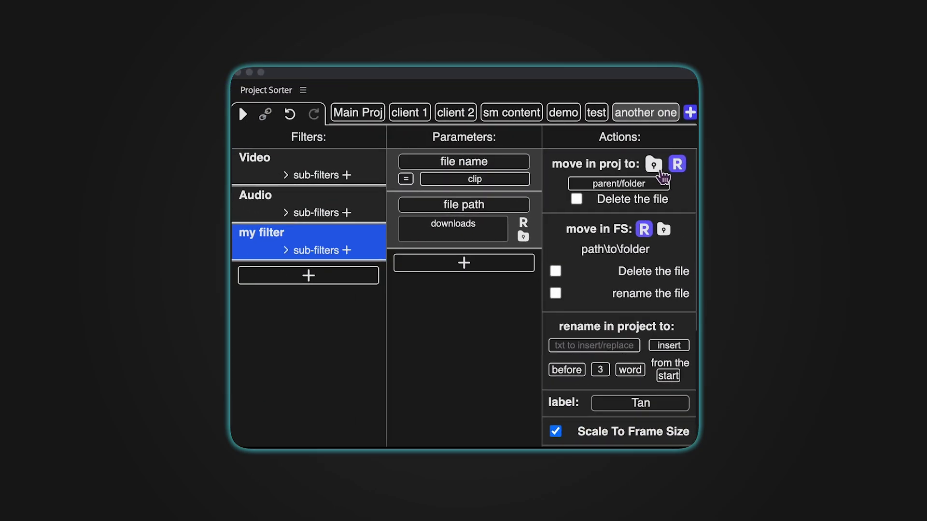
left_click(654, 166)
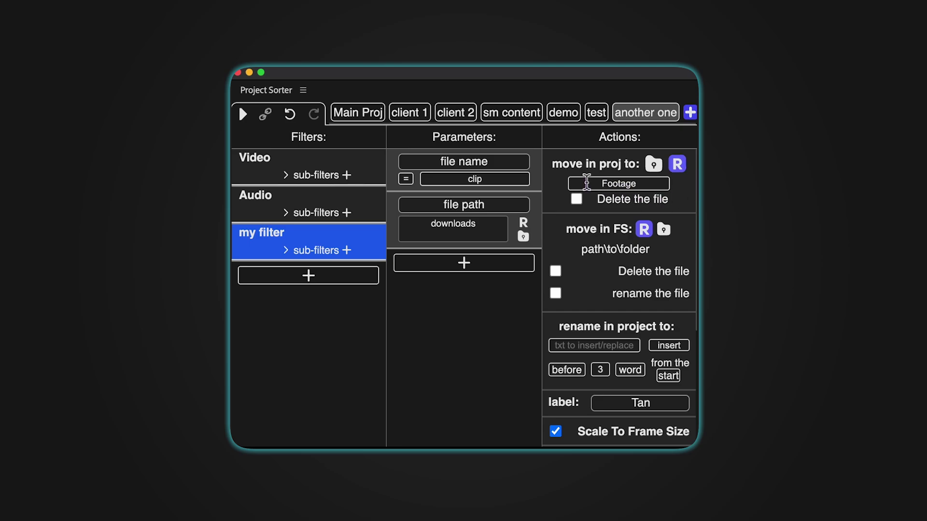
left_click(582, 200)
left_click(582, 200)
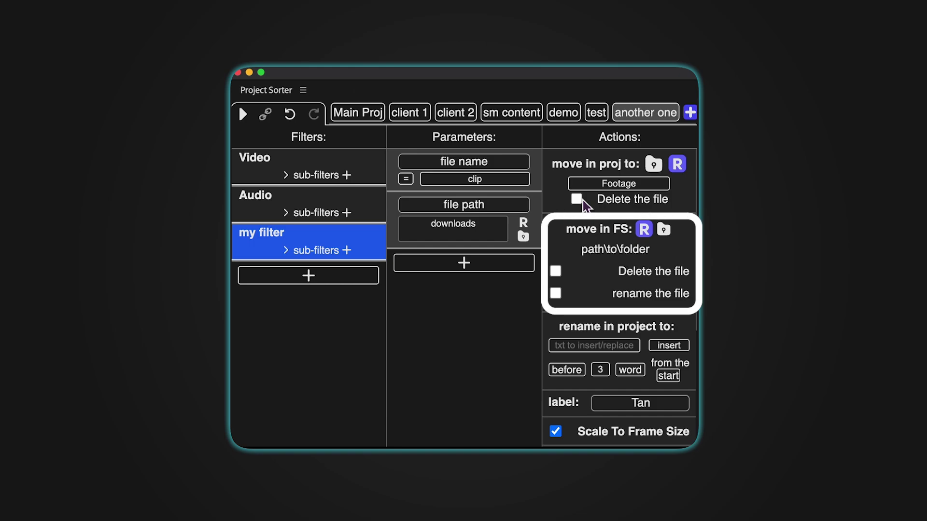
Set the disk destination to the Assets folder as a relative ../Assets path, without deleting files.
left_click(665, 235)
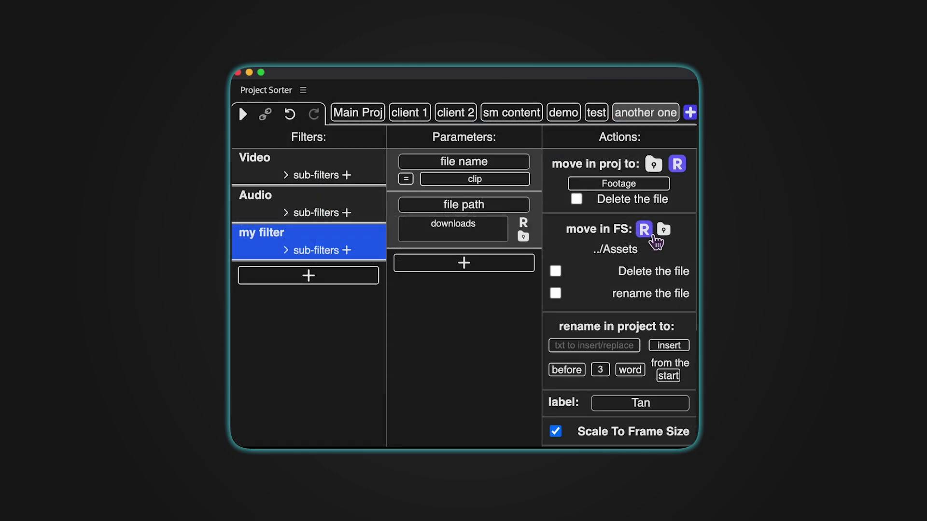
left_click(652, 236)
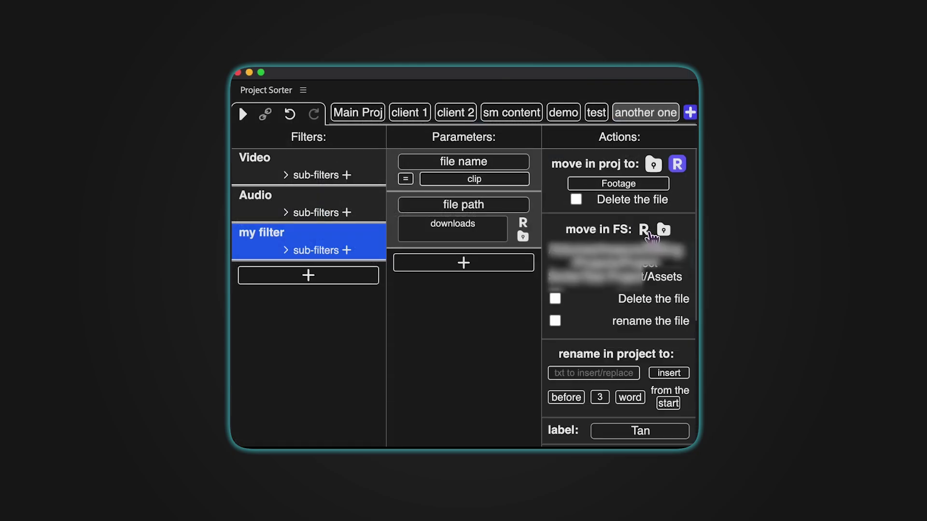
left_click(651, 236)
left_click(651, 236)
left_click(651, 236)
left_click(555, 271)
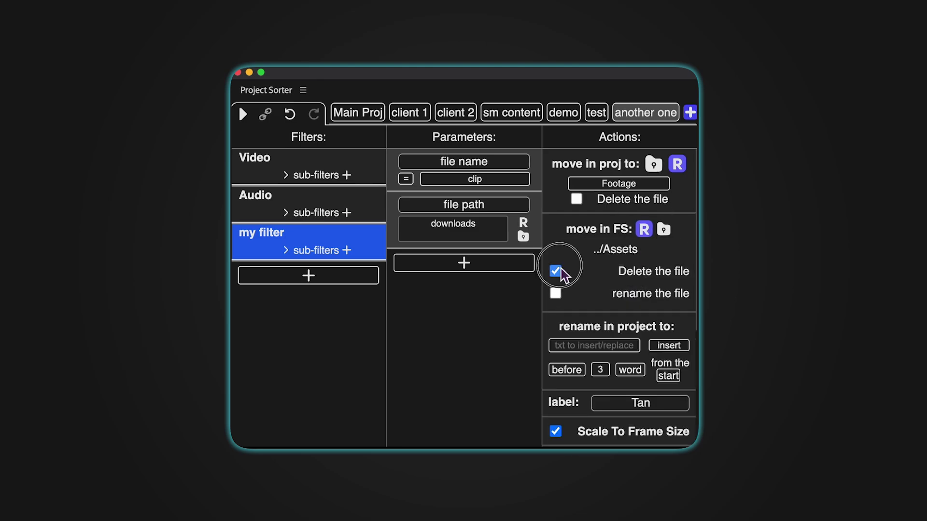
left_click(555, 270)
Turn on file renaming with the text 'new name' in insert mode.
left_click(555, 293)
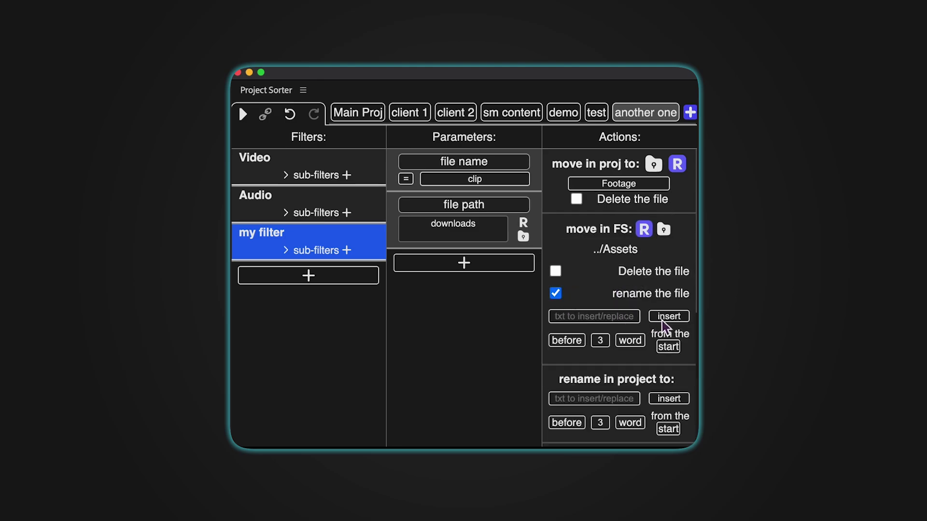
left_click(604, 317)
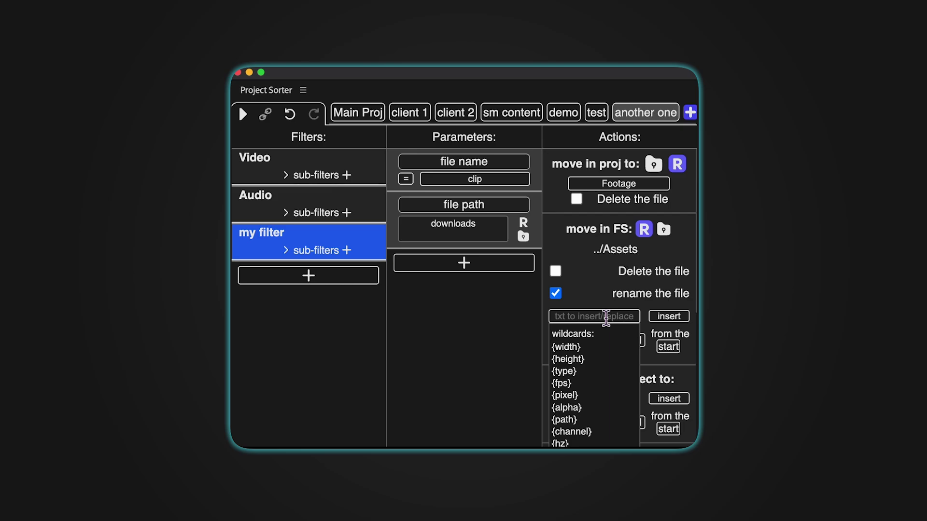
type("new name")
left_click(664, 318)
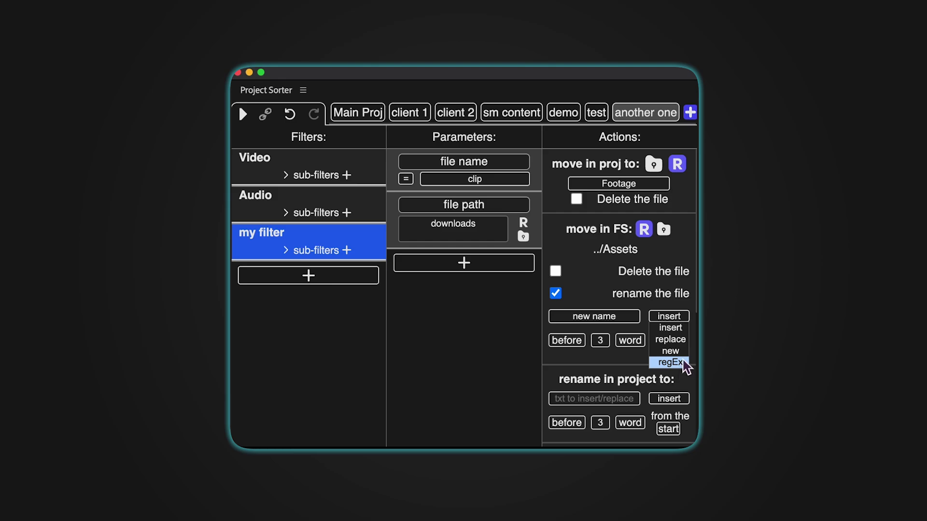
left_click(684, 328)
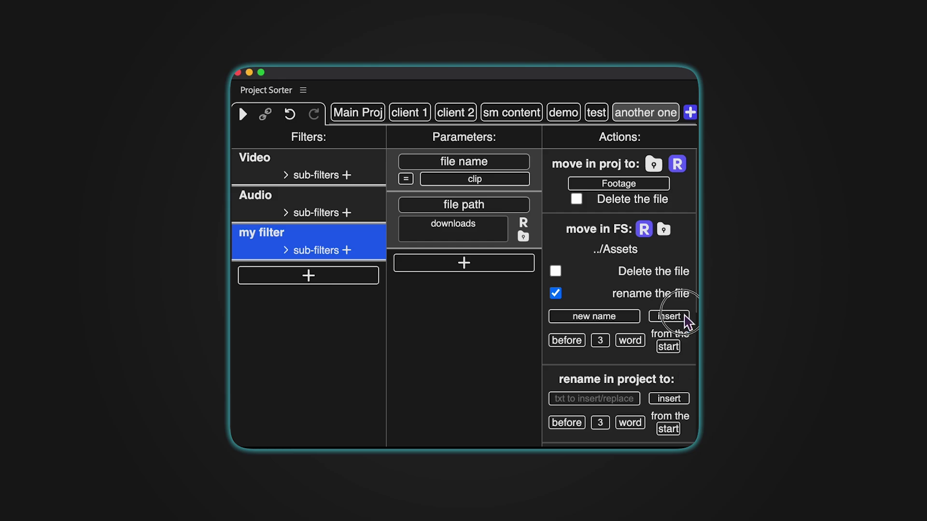
Try insert before/after, then replace mode with its word/character and end/start options.
left_click(573, 343)
left_click(573, 345)
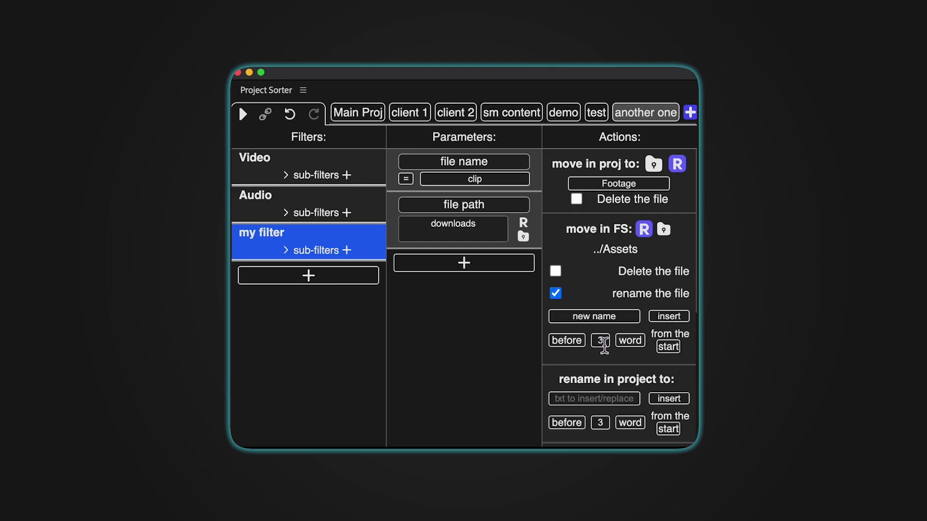
left_click(685, 317)
left_click(681, 345)
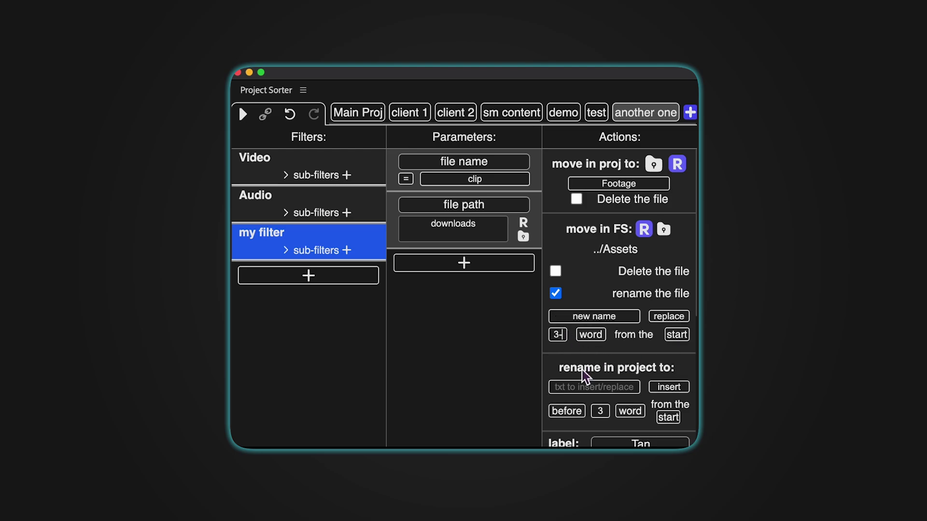
left_click(601, 338)
left_click(601, 338)
left_click(602, 339)
left_click(601, 338)
left_click(680, 338)
Switch the rename mode to regEx and focus its pattern field.
left_click(680, 317)
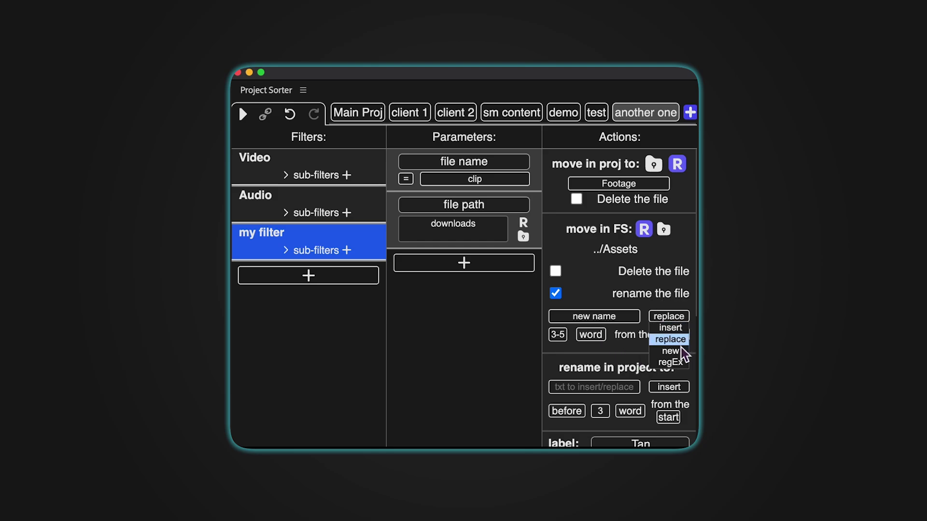
left_click(670, 351)
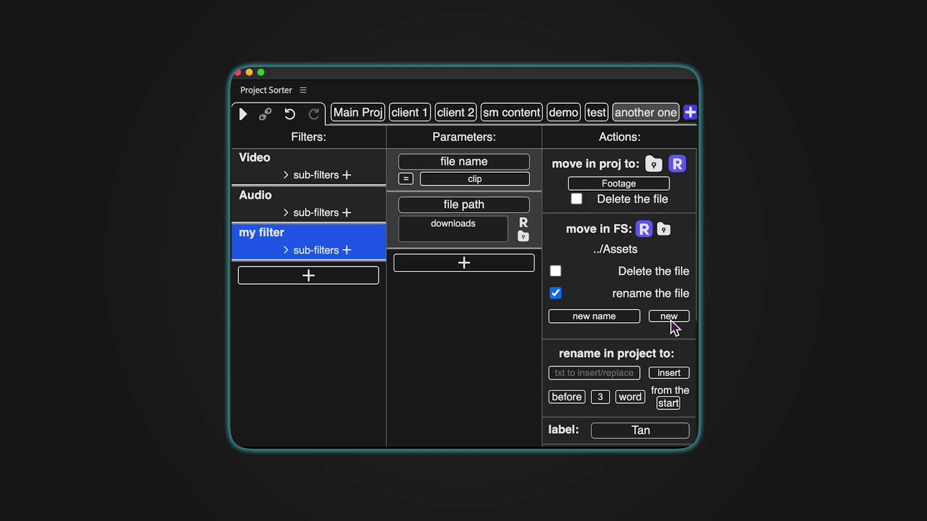
left_click(670, 321)
left_click(679, 363)
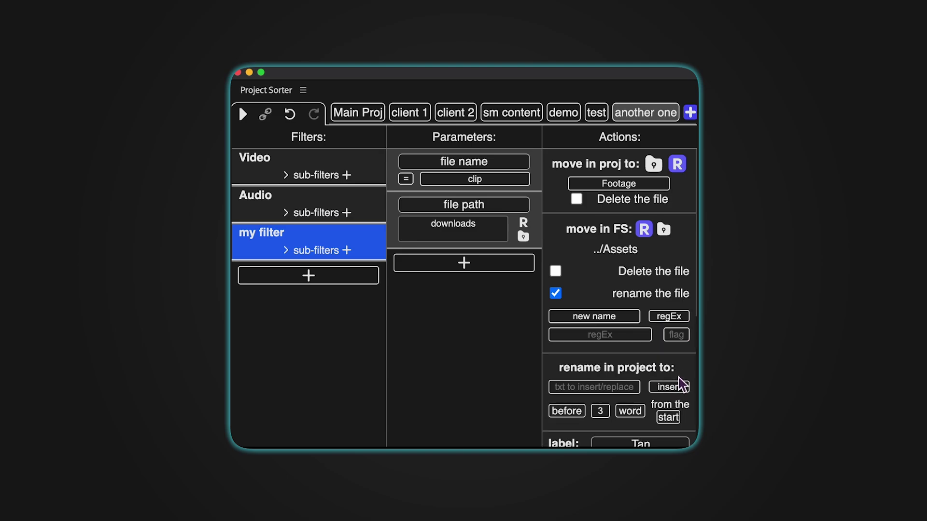
left_click(620, 336)
Add the {width} and {path} wildcards to the 'new name' file rename.
left_click(625, 316)
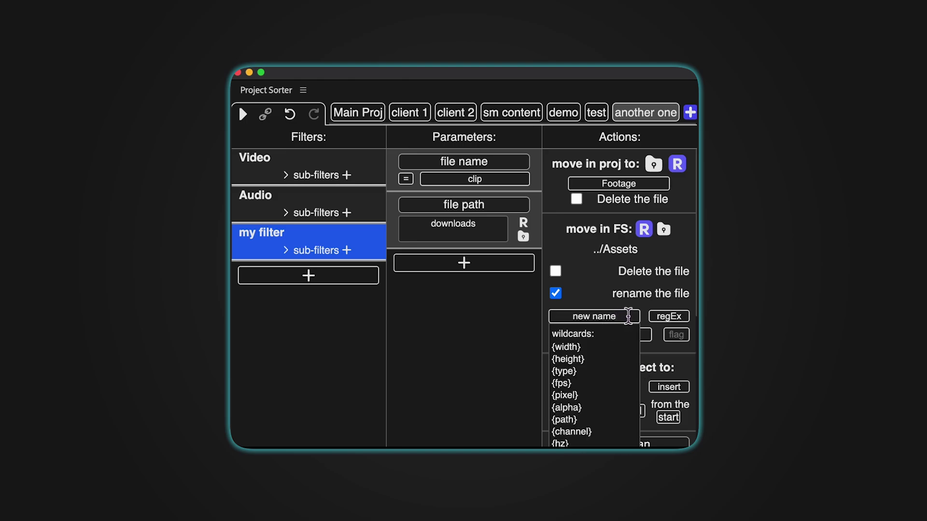
left_click(565, 349)
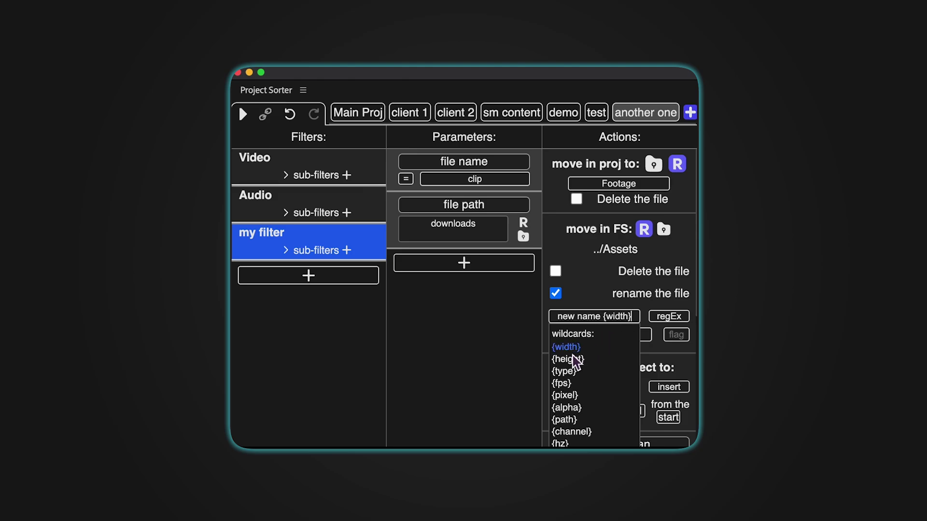
left_click(565, 420)
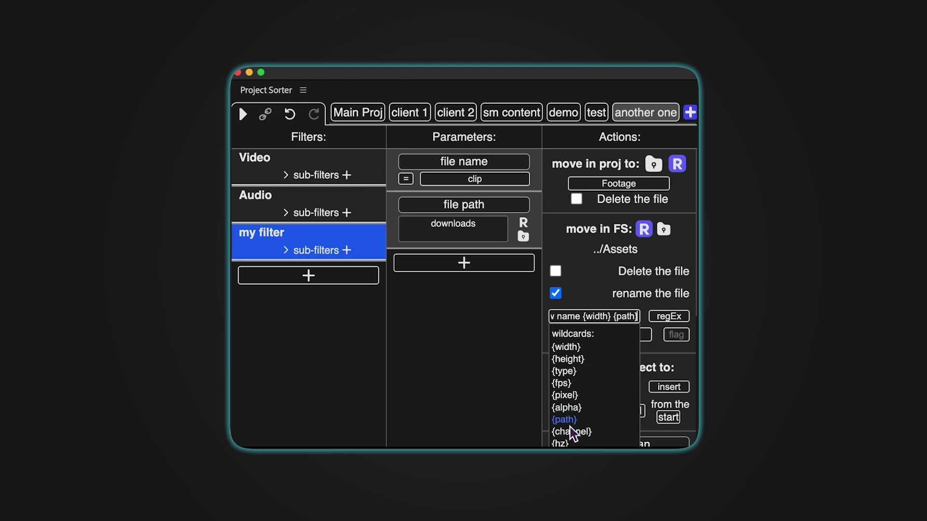
left_click(587, 303)
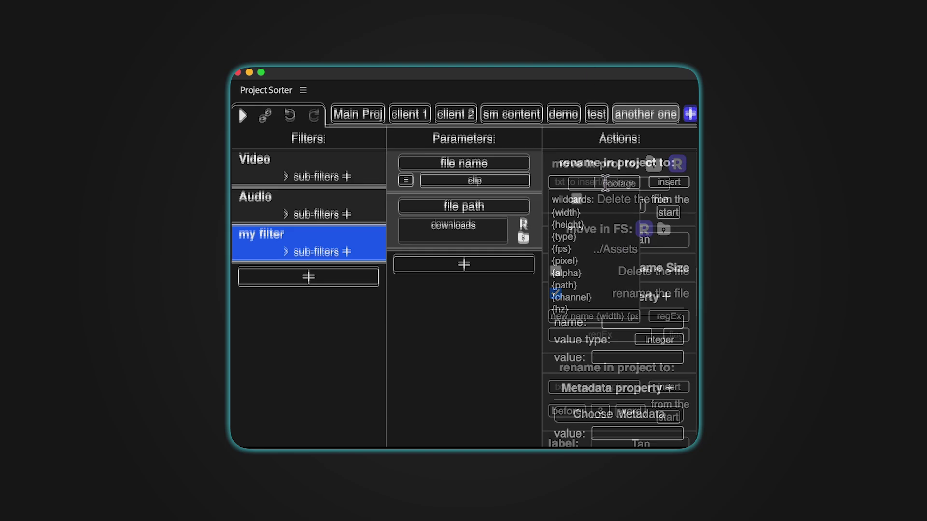
Set project renaming to replace with '{height} yes {fps}'.
left_click(575, 225)
type("yes")
left_click(562, 249)
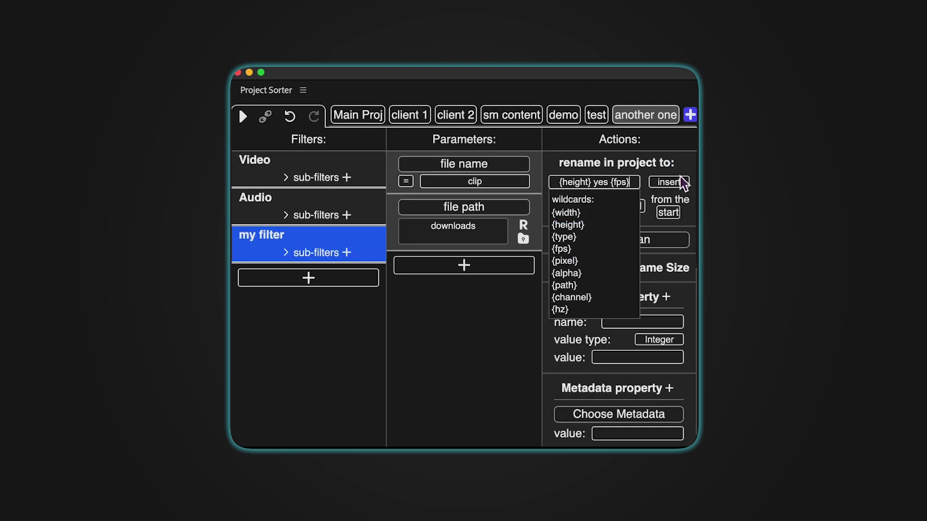
left_click(668, 182)
left_click(672, 203)
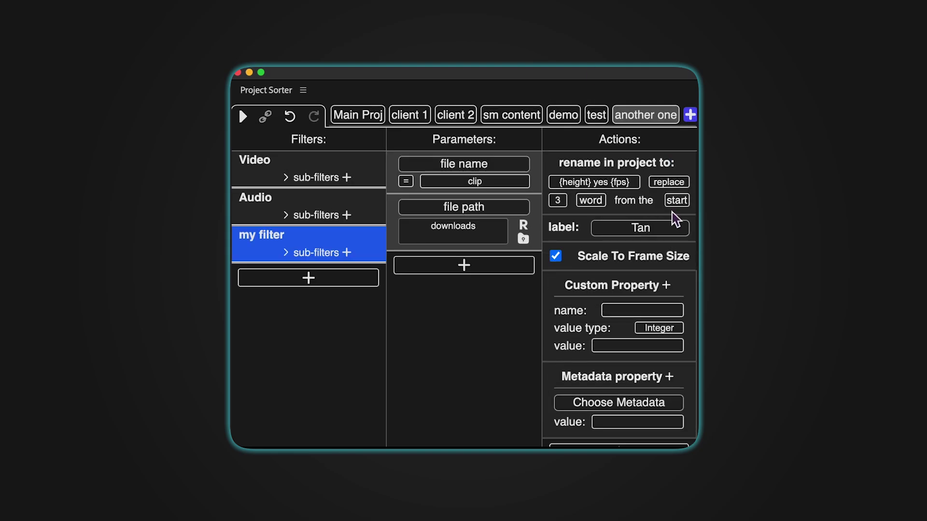
Count project renaming by characters from the end and set the label colour to Teal.
left_click(590, 200)
left_click(678, 201)
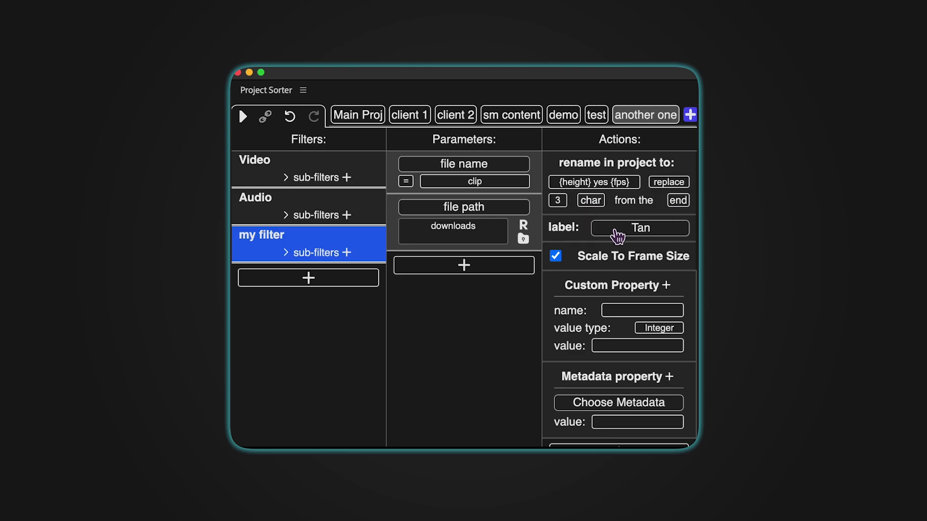
left_click(620, 231)
scroll(642, 319, "up", 4)
left_click(632, 314)
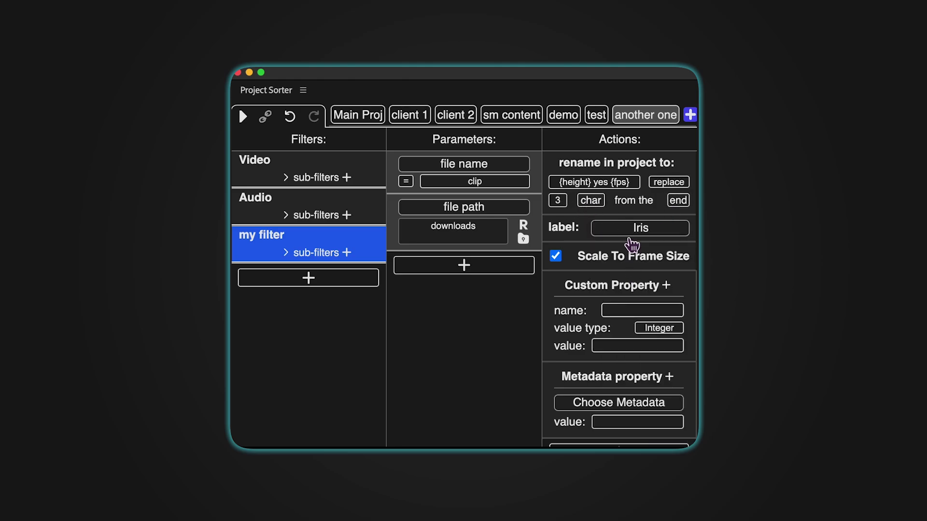
left_click(632, 231)
scroll(637, 333, "down", 3)
left_click(649, 341)
Toggle scale to frame size and add a custom property, trying Real then checkbox value types.
left_click(557, 260)
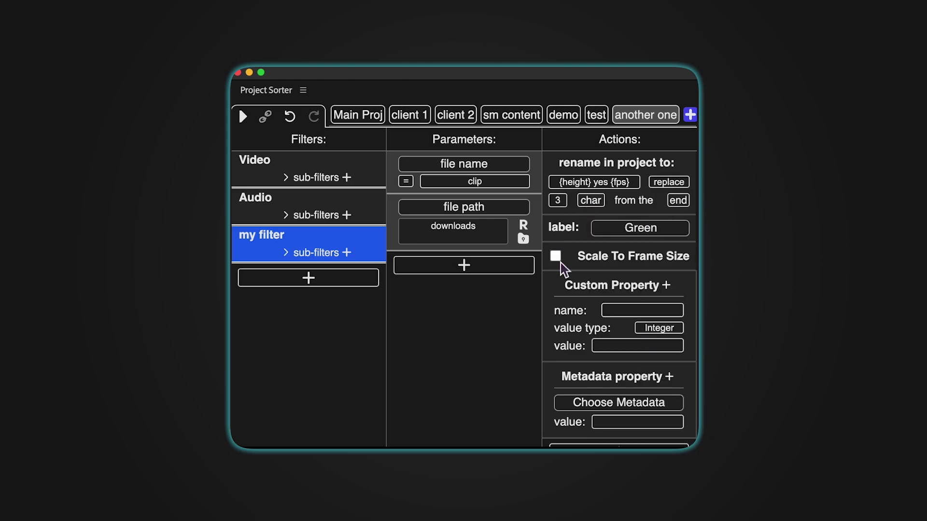
left_click(640, 311)
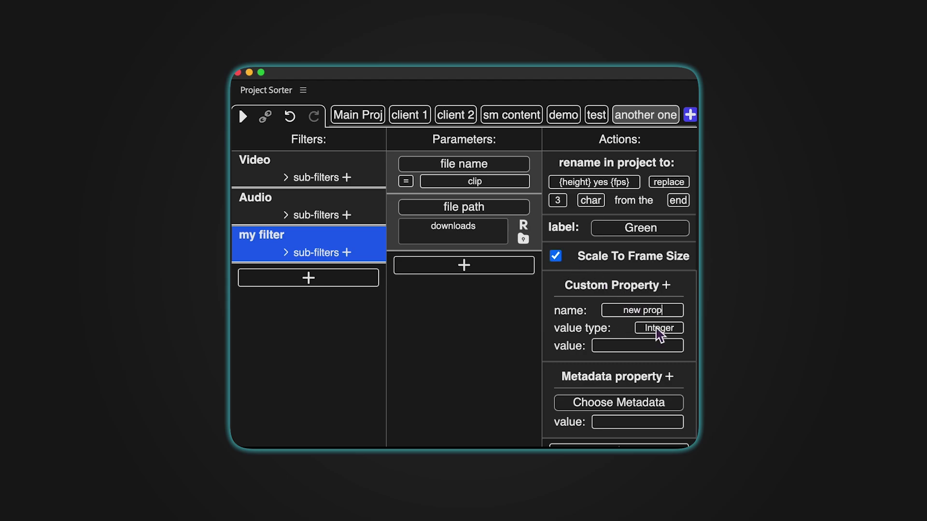
left_click(658, 328)
left_click(666, 351)
left_click(665, 332)
left_click(664, 374)
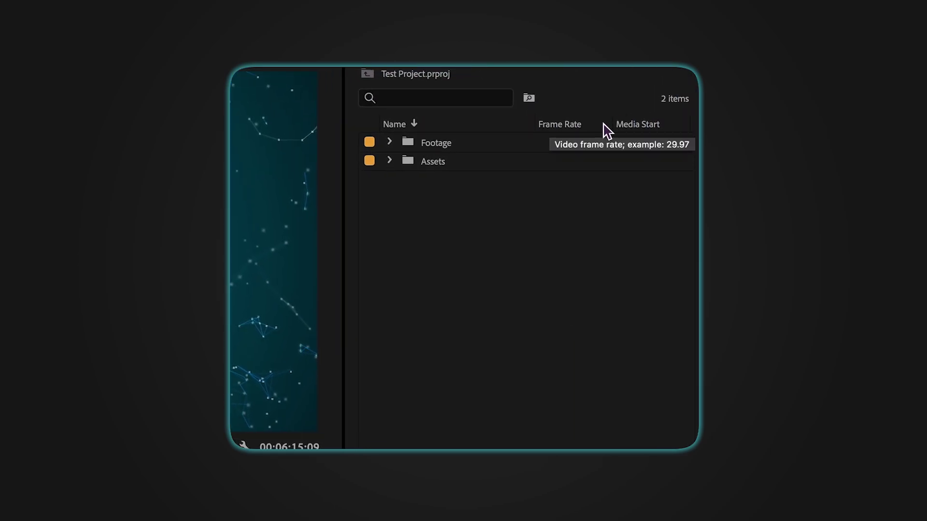
In Premiere, open Metadata Display and add a property to compare its data types.
right_click(604, 129)
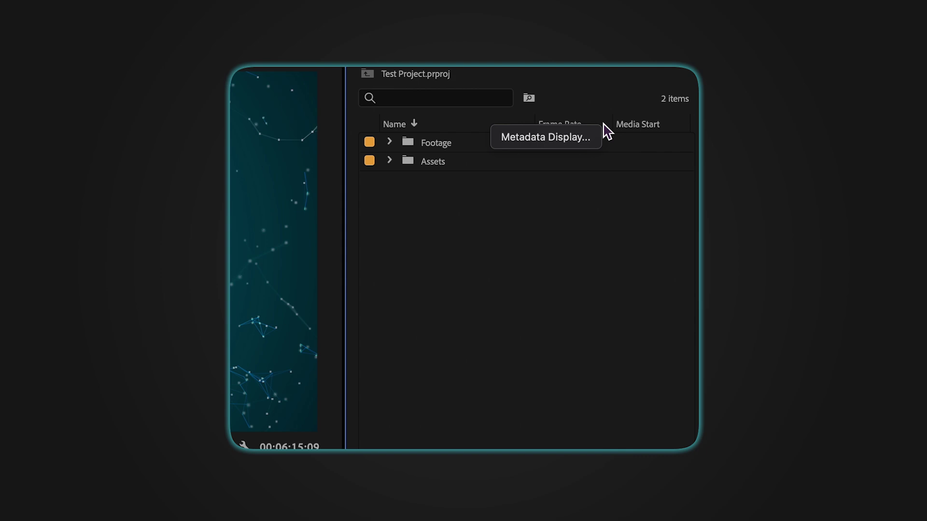
left_click(584, 145)
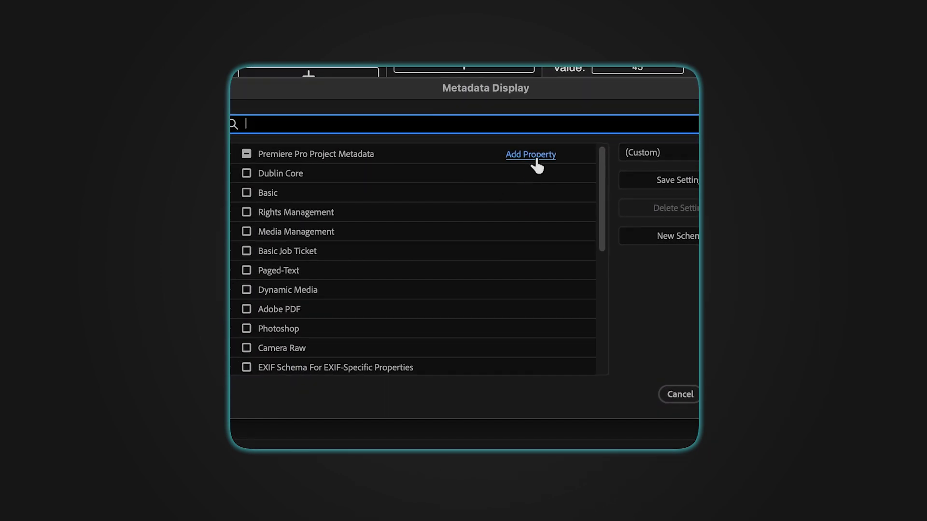
left_click(533, 158)
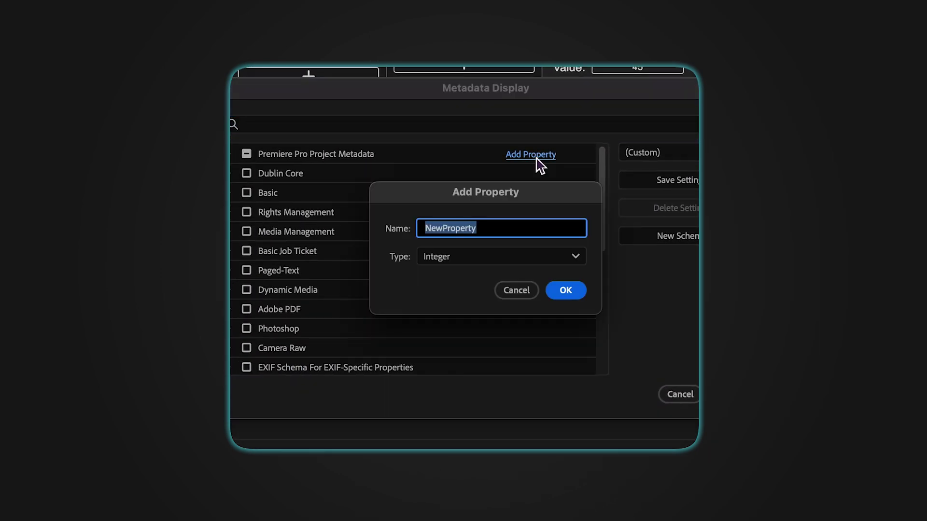
left_click(470, 264)
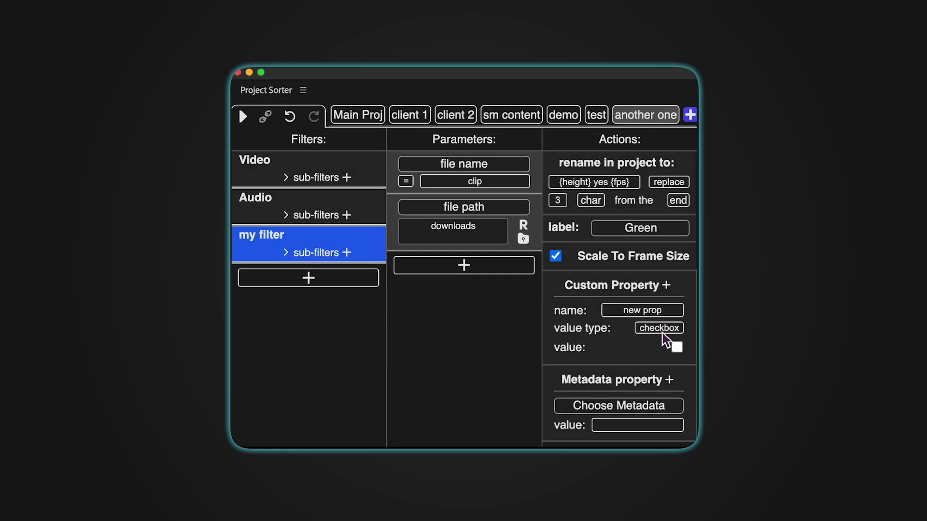
Change new prop's value type, selecting Real and then reopening the type list.
left_click(662, 331)
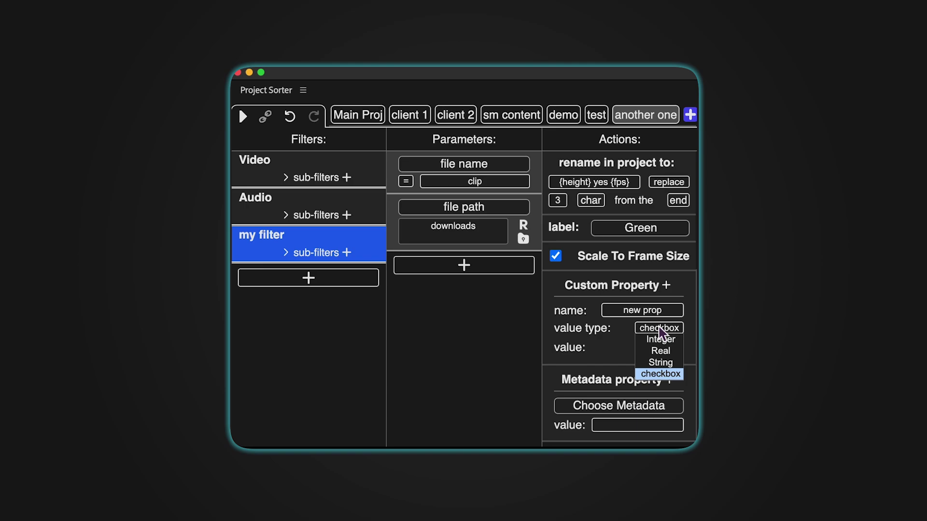
left_click(658, 350)
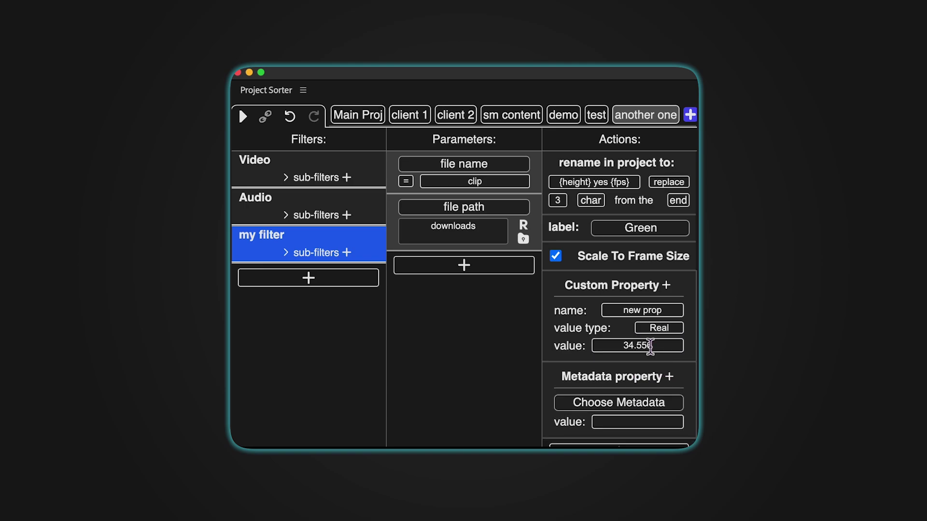
left_click(655, 331)
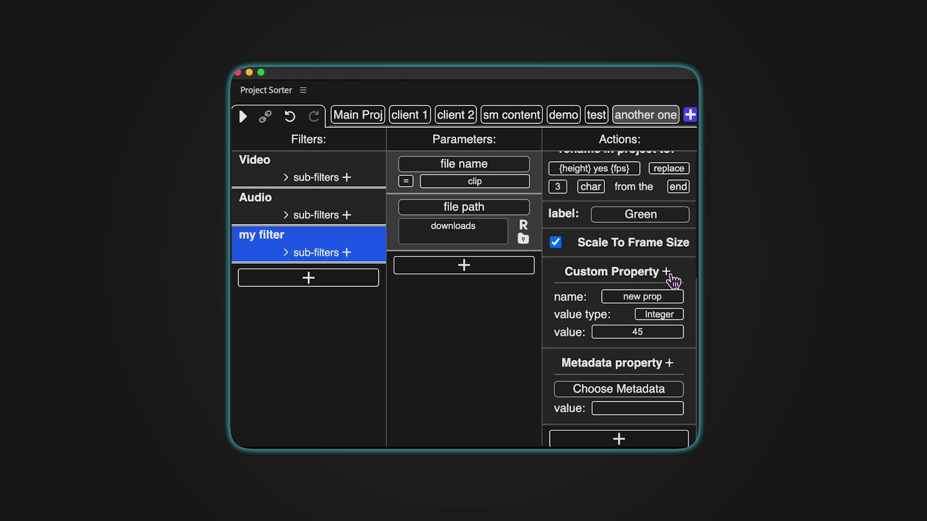
Add a second custom property of String type and bring up wildcards for its value.
left_click(667, 273)
scroll(585, 328, "down", 2)
left_click(659, 316)
left_click(658, 349)
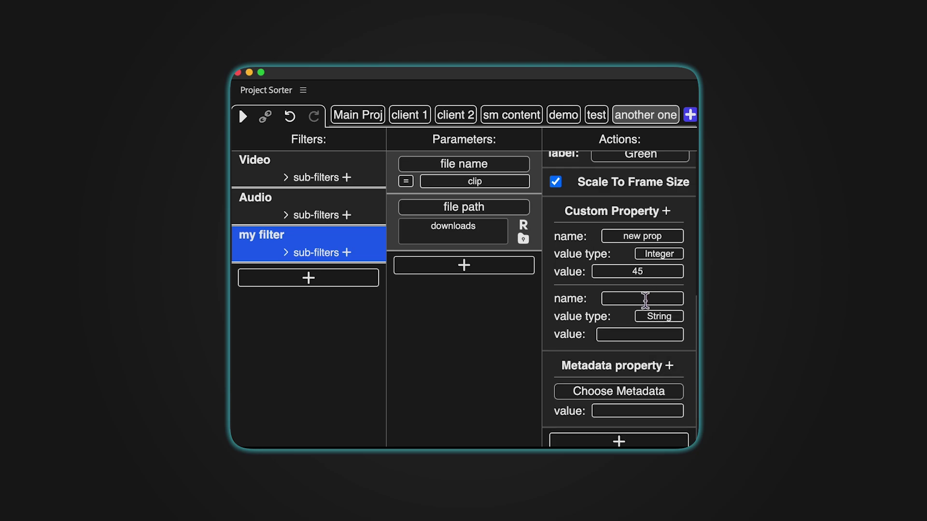
left_click(639, 334)
Fill the second property with {type} and add a metadata action for the Good field.
left_click(628, 400)
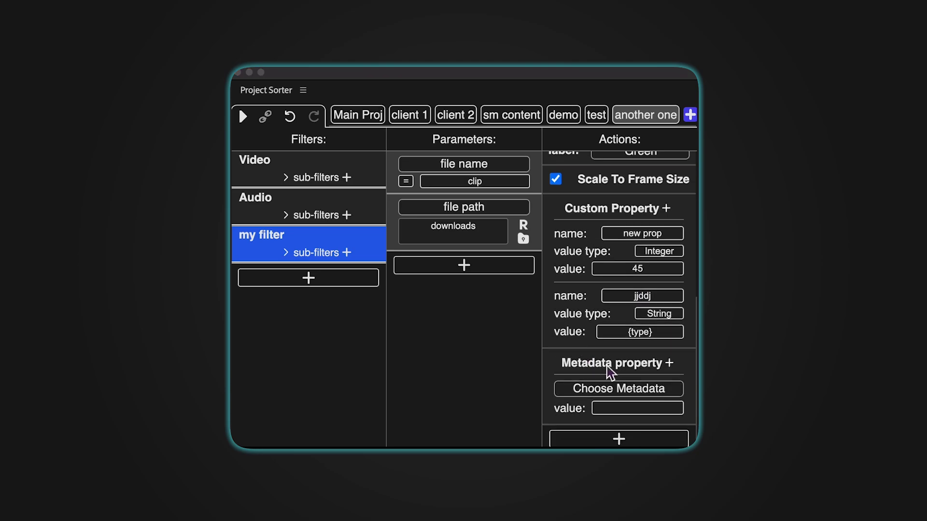
left_click(617, 394)
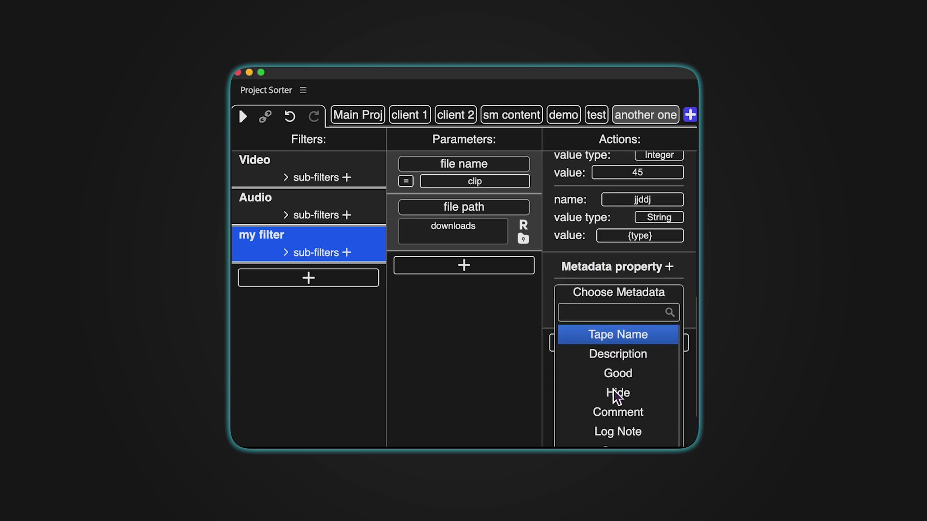
left_click(618, 312)
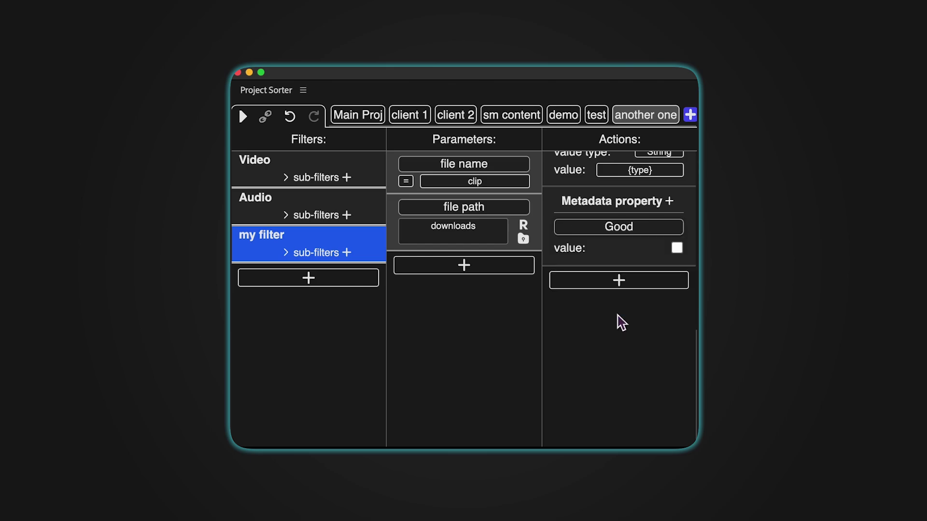
Add a Shot metadata row with the {alpha} wildcard, then delete it again.
left_click(670, 202)
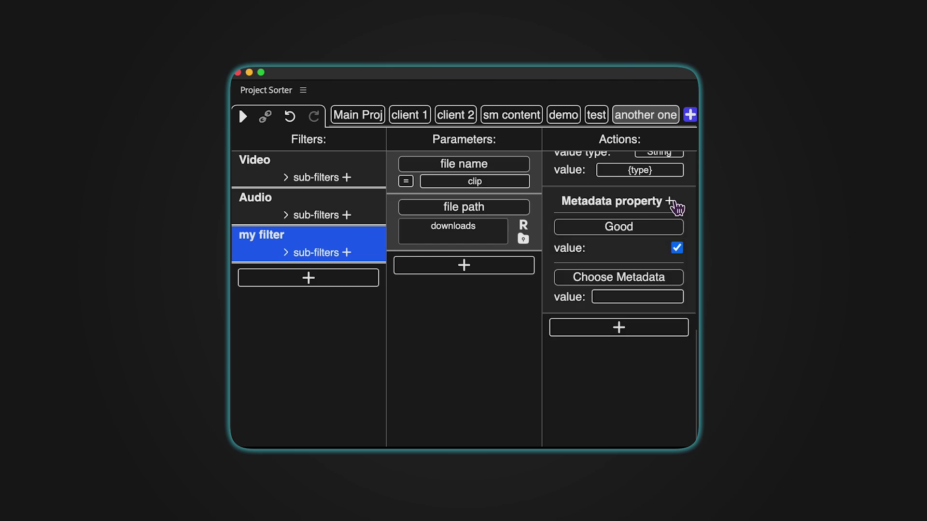
left_click(647, 284)
scroll(639, 372, "down", 3)
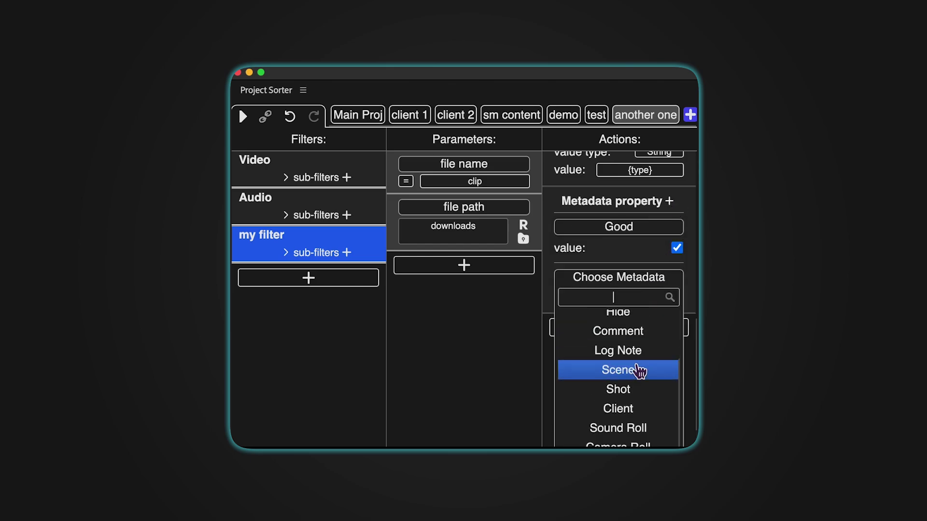
left_click(647, 389)
left_click(629, 300)
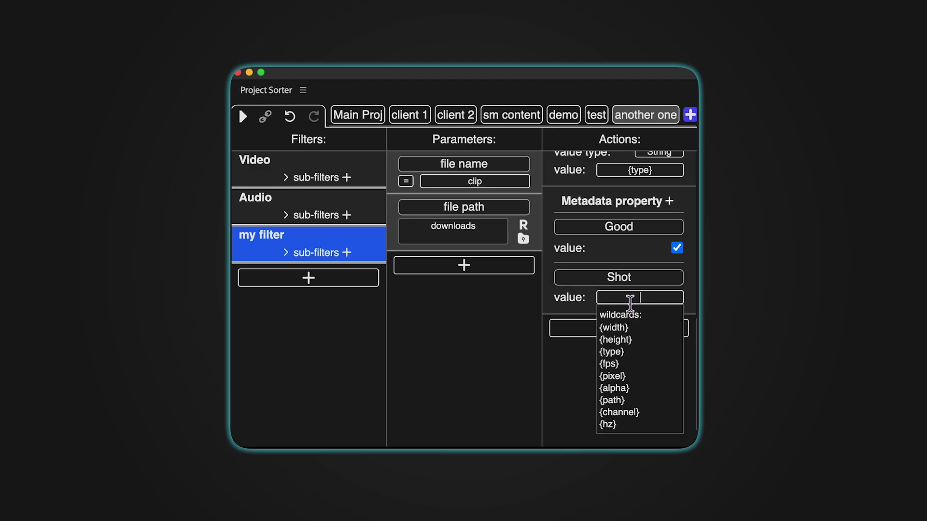
left_click(613, 388)
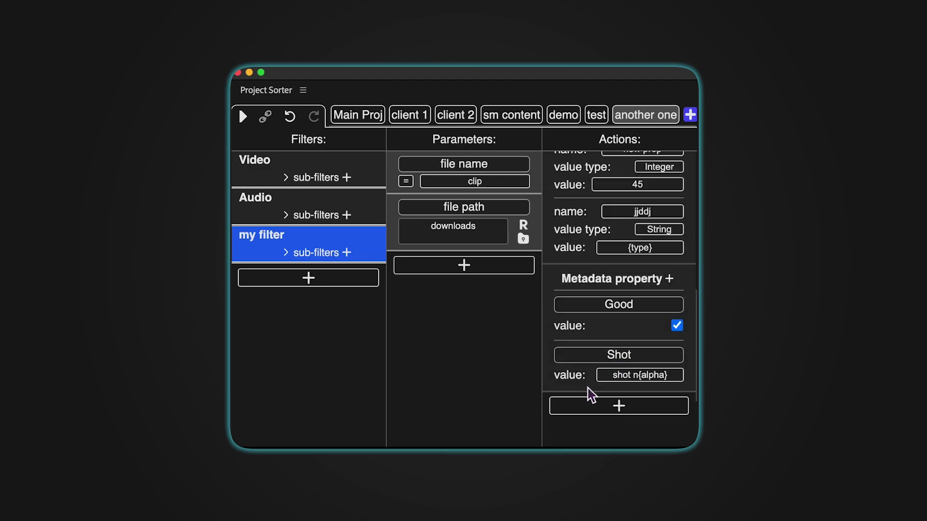
right_click(573, 379)
left_click(591, 382)
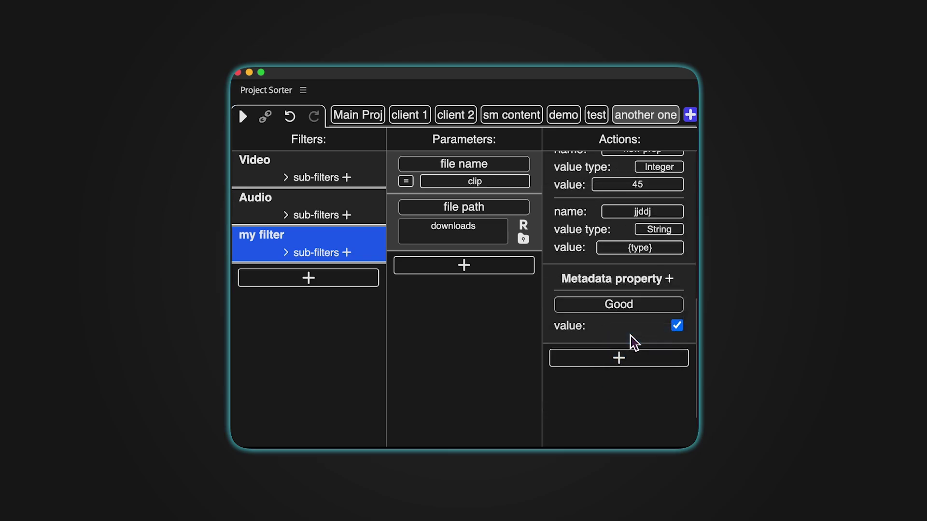
Delete the Metadata property action from the action list.
scroll(622, 367, "up", 3)
right_click(592, 414)
left_click(604, 419)
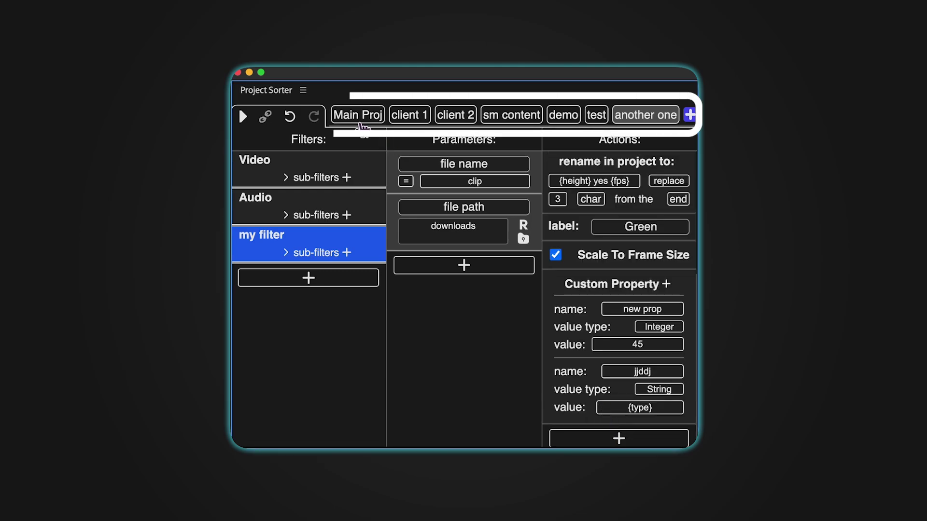
Browse the Main Proj, client 1, client 2, sm content, demo and test presets, ending on demo.
left_click(360, 115)
left_click(421, 123)
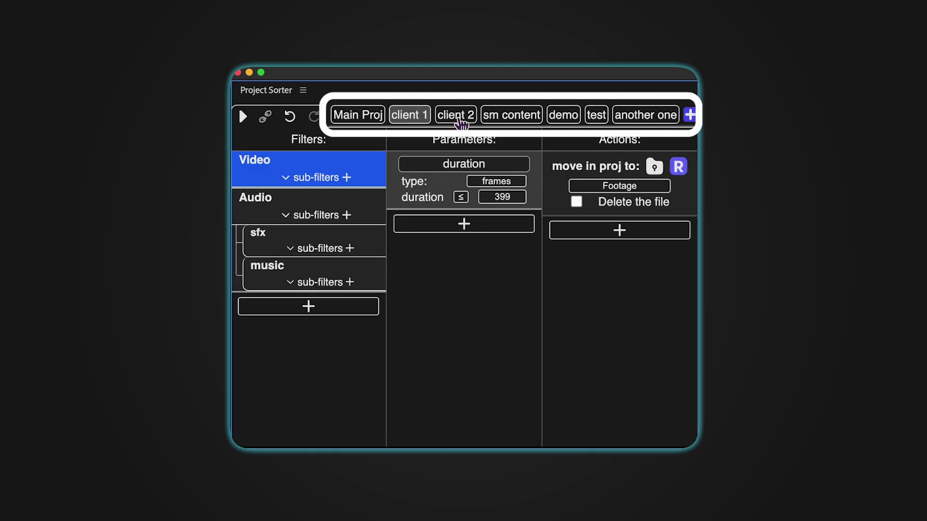
left_click(455, 118)
left_click(511, 118)
left_click(560, 118)
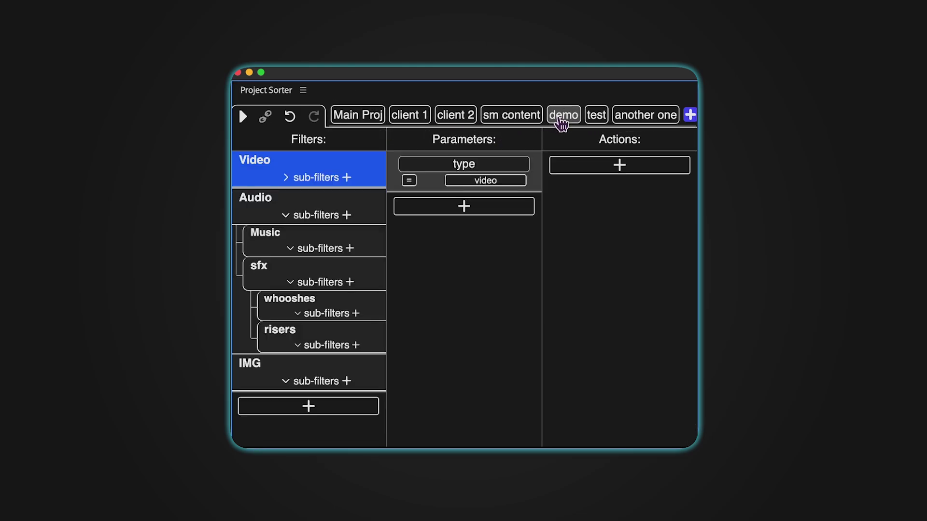
left_click(602, 121)
left_click(558, 116)
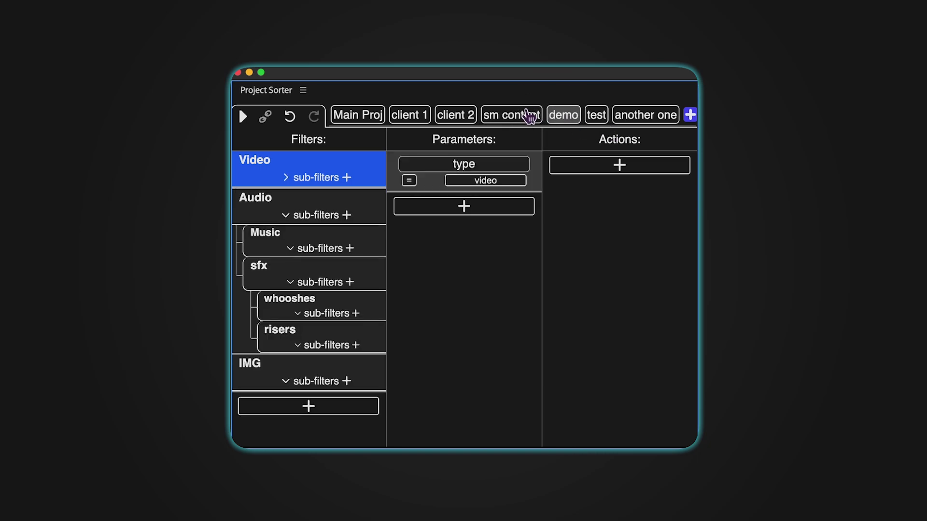
From the empty sm content preset, add a new preset named 'new preset', then select its name.
left_click(531, 115)
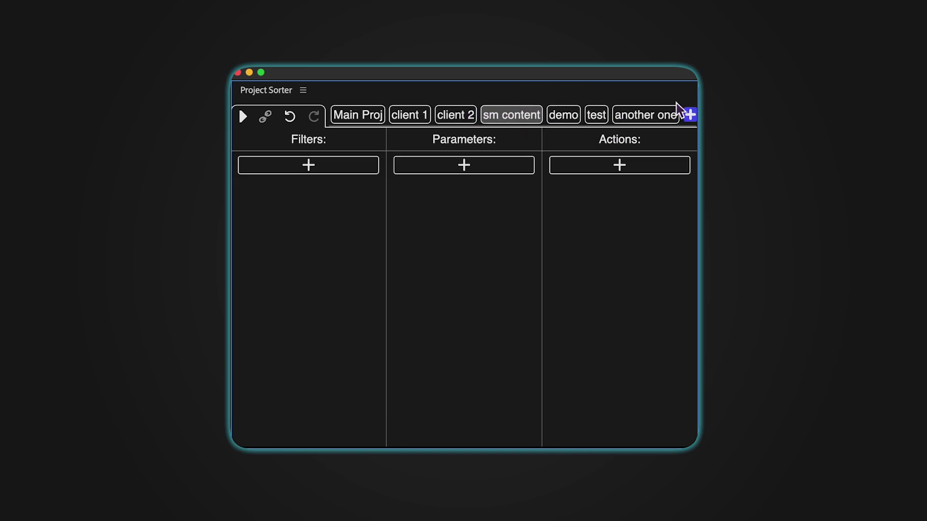
left_click(690, 115)
type("new preset")
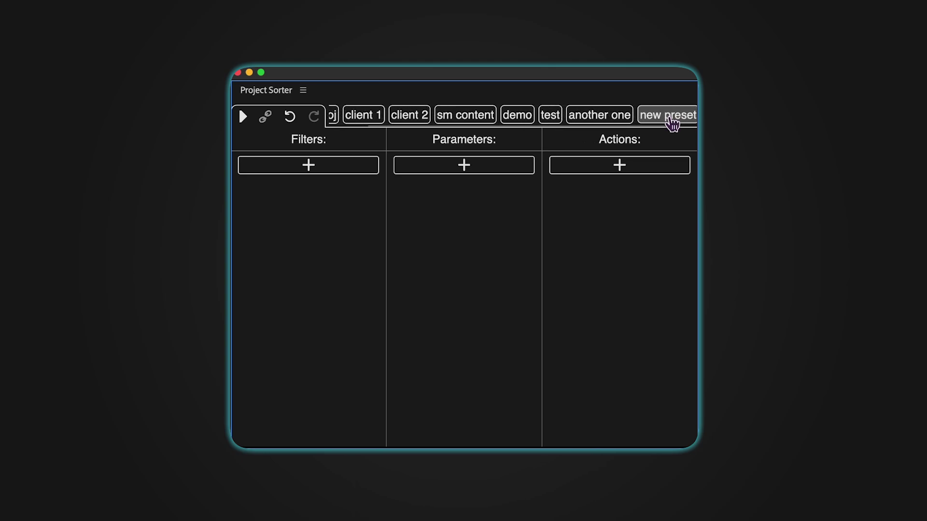
key("super+a")
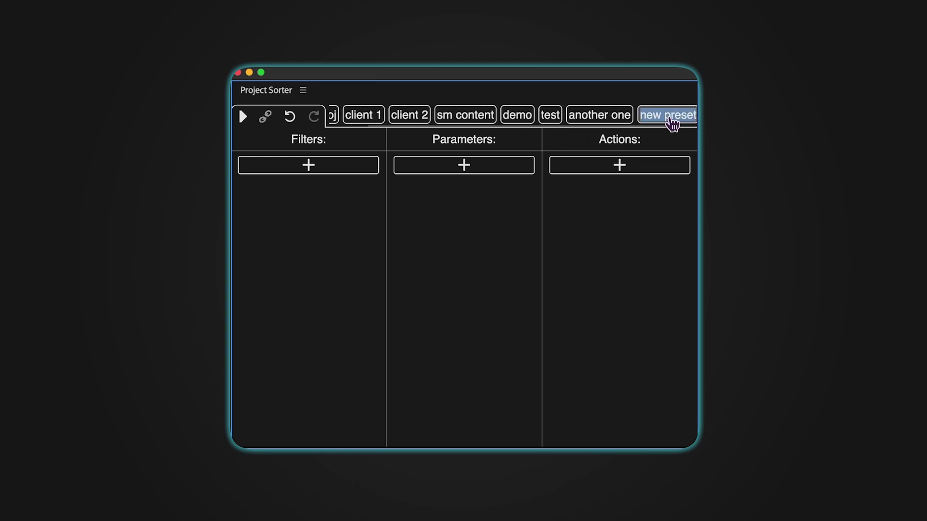
Rename the new preset 'nvm new name', then export the another one preset as PrS Preset.json.
type("nvm new name")
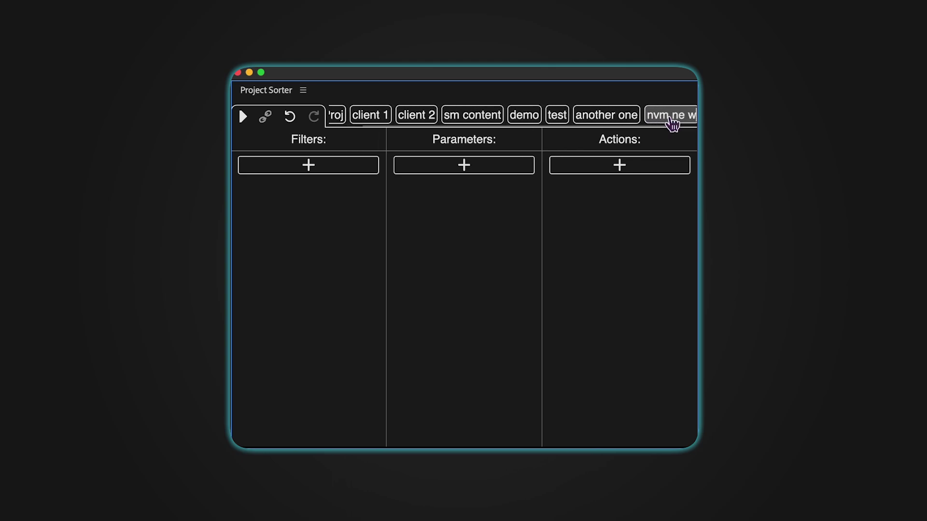
left_click(563, 120)
right_click(563, 121)
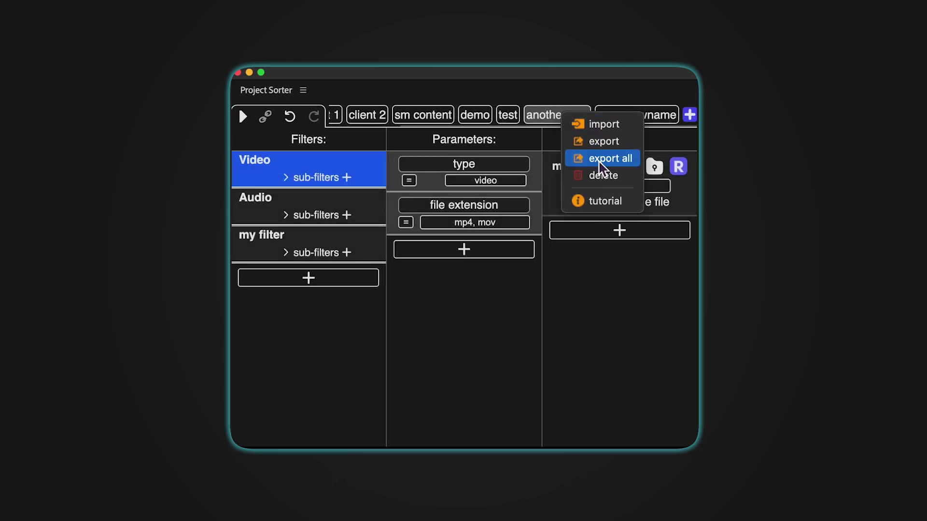
left_click(604, 142)
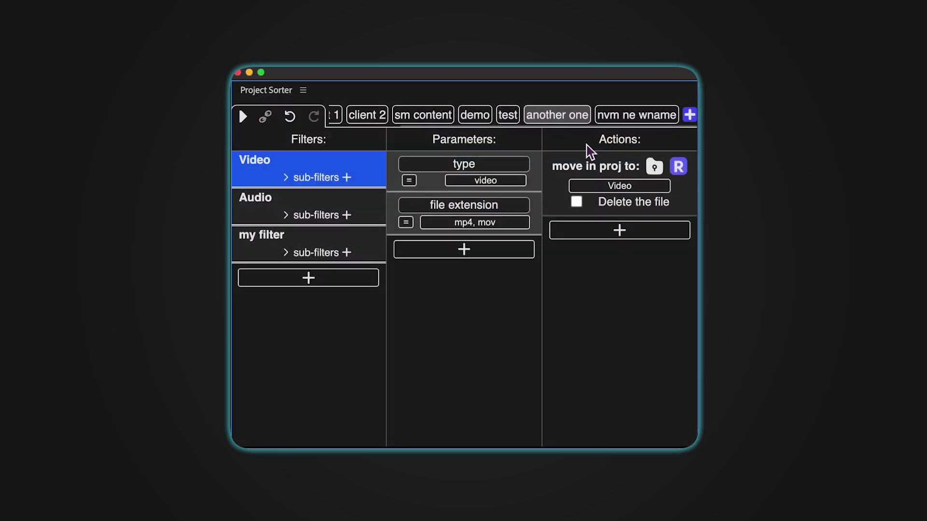
right_click(578, 127)
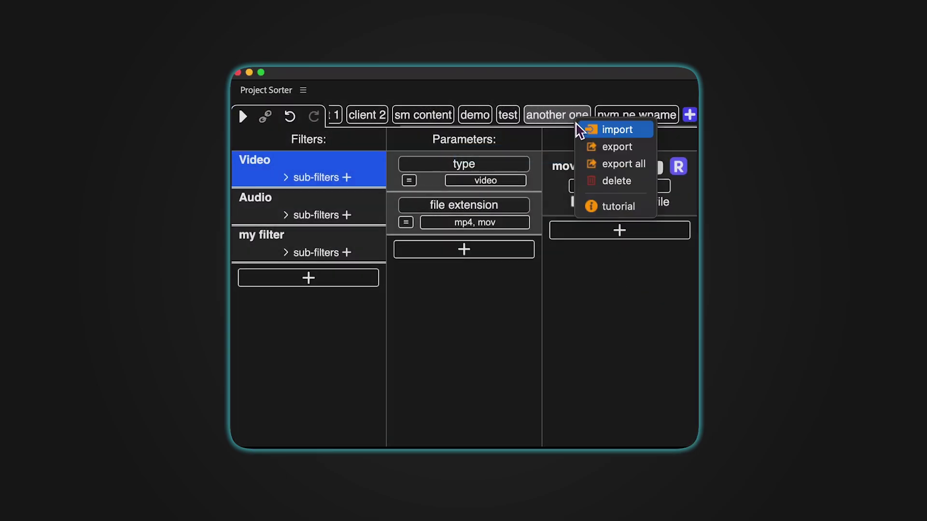
left_click(606, 141)
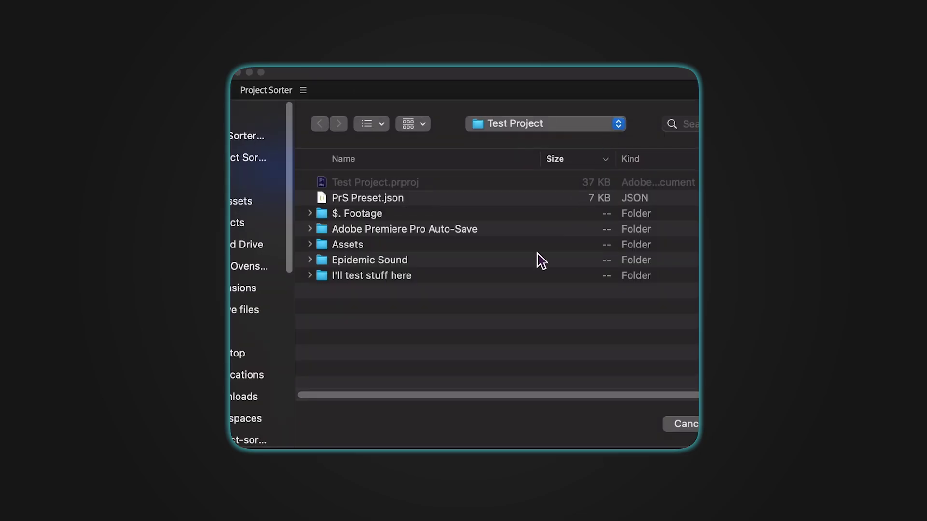
left_click(362, 202)
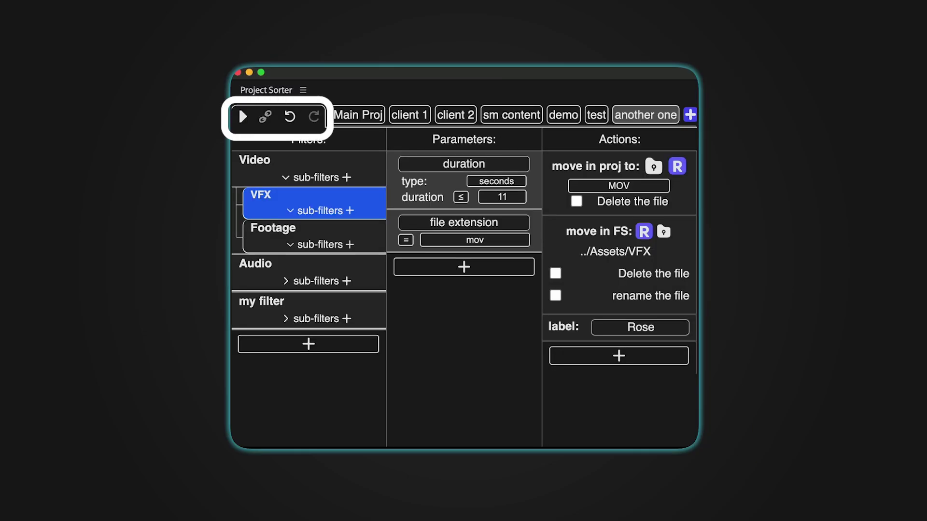
Run the sort so Shockwave_01.mov lands in a new MOV folder, then expand and collapse MOV.
left_click(243, 116)
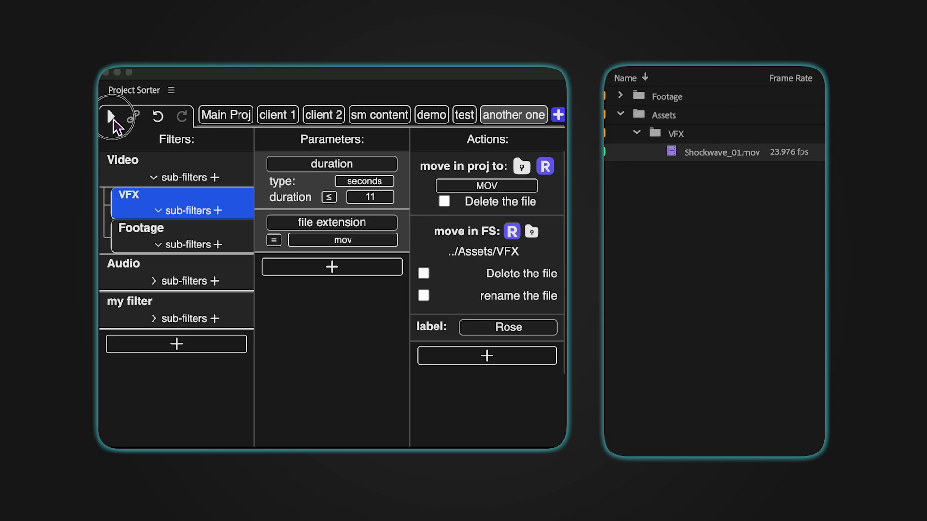
left_click(139, 123)
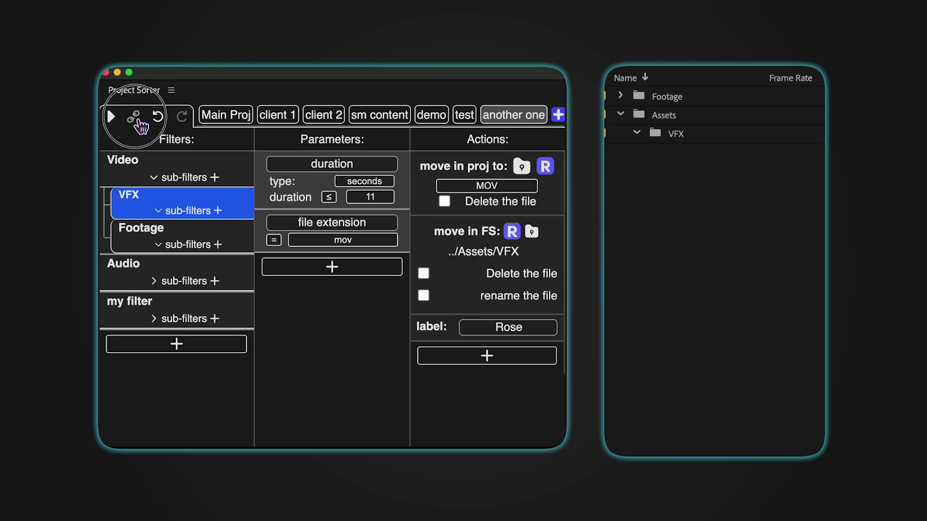
left_click(676, 145)
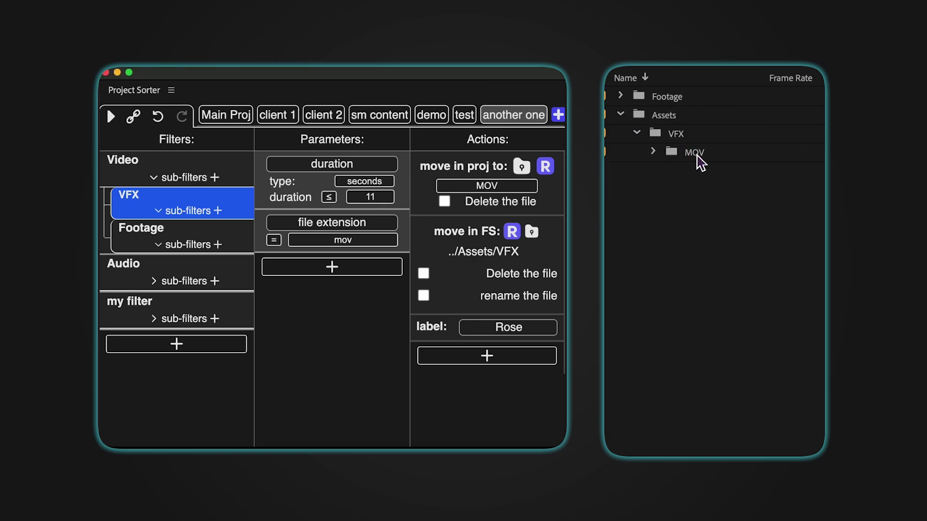
left_click(652, 151)
left_click(653, 151)
Add a sub-filter under Footage, then undo the addition.
left_click(143, 241)
left_click(219, 245)
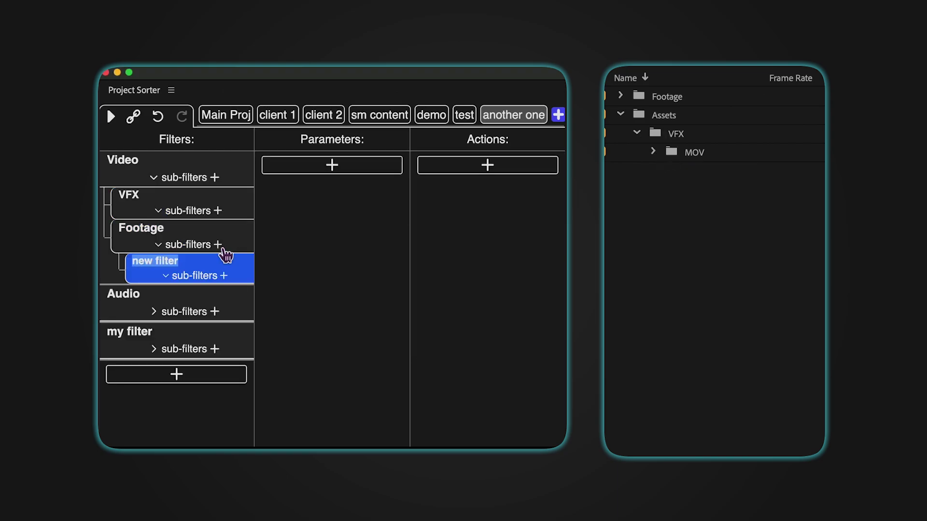
left_click(179, 309)
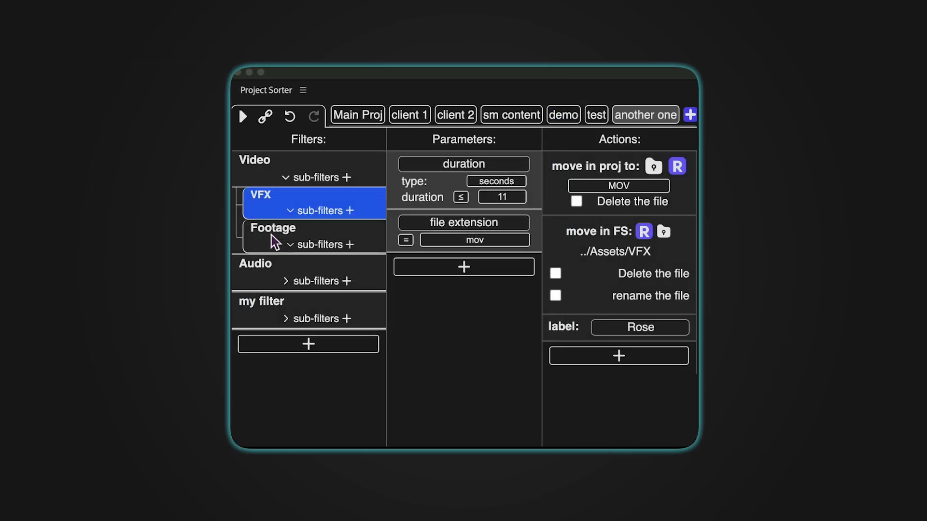
left_click(213, 238)
left_click(347, 245)
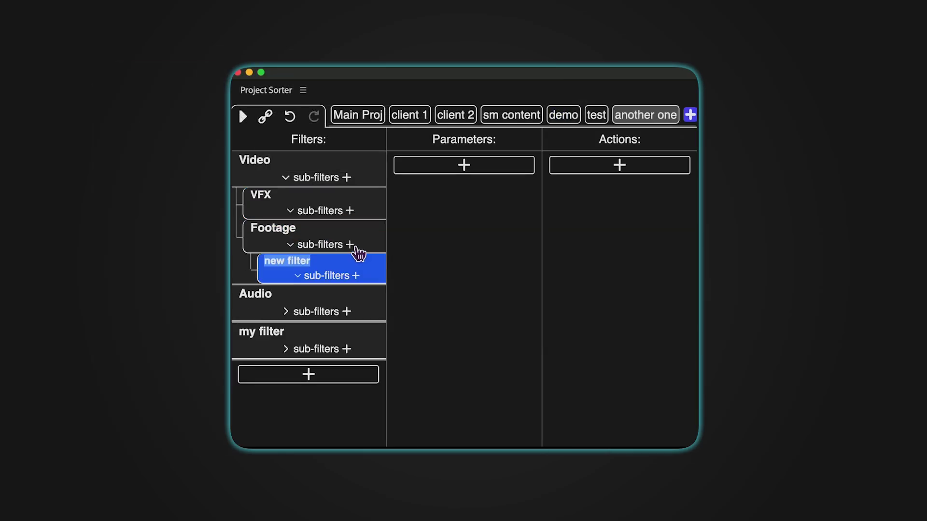
left_click(302, 310)
left_click(289, 116)
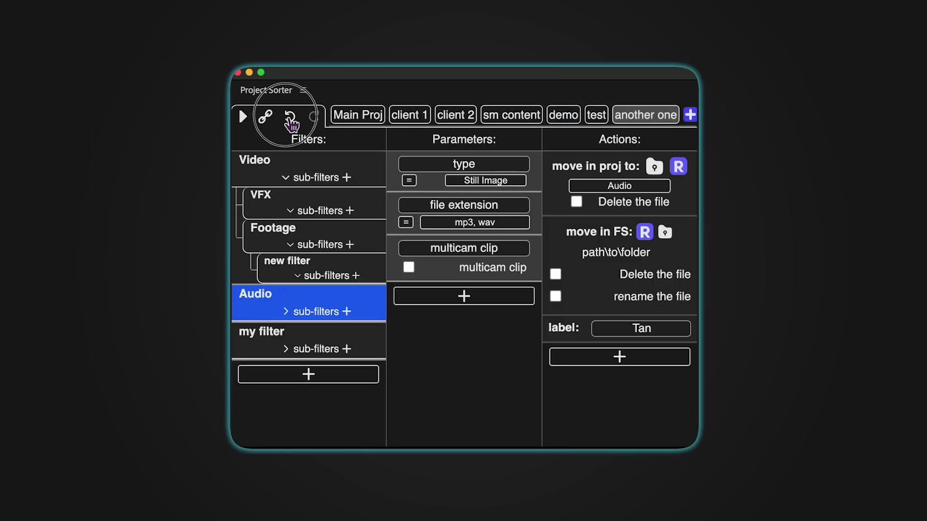
left_click(314, 116)
left_click(314, 119)
left_click(315, 117)
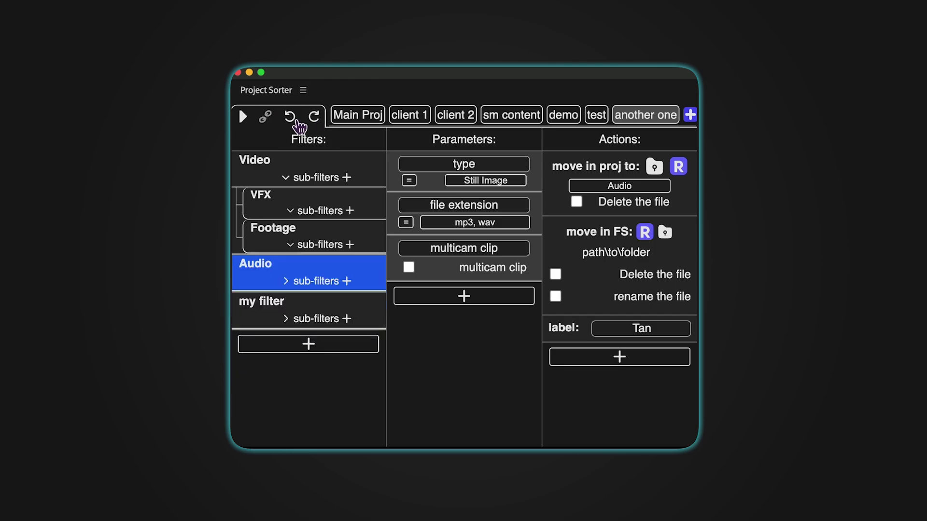
Delete the VFX filter from the filter list.
right_click(316, 205)
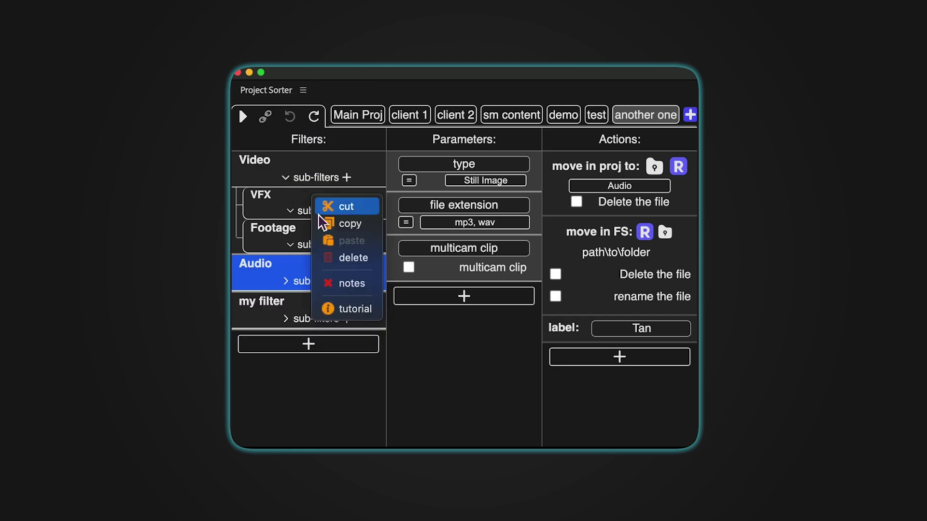
left_click(357, 257)
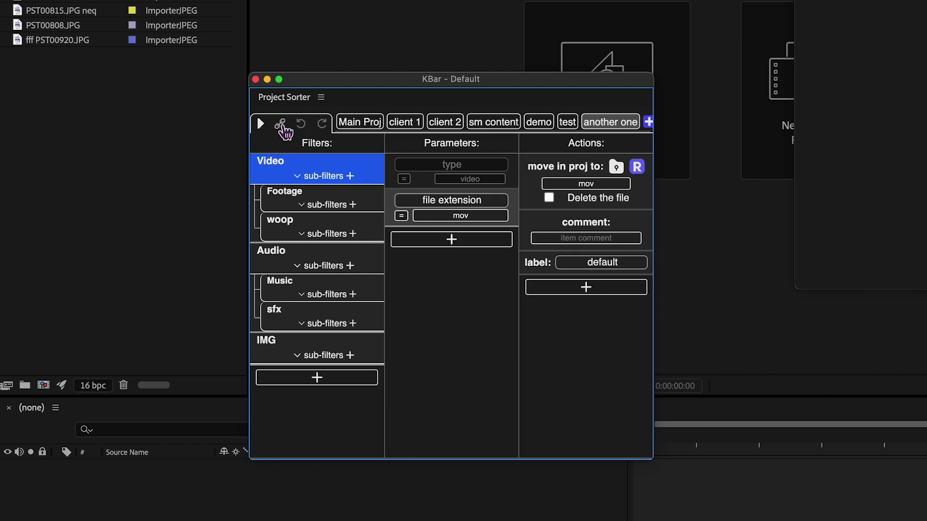
left_click(281, 126)
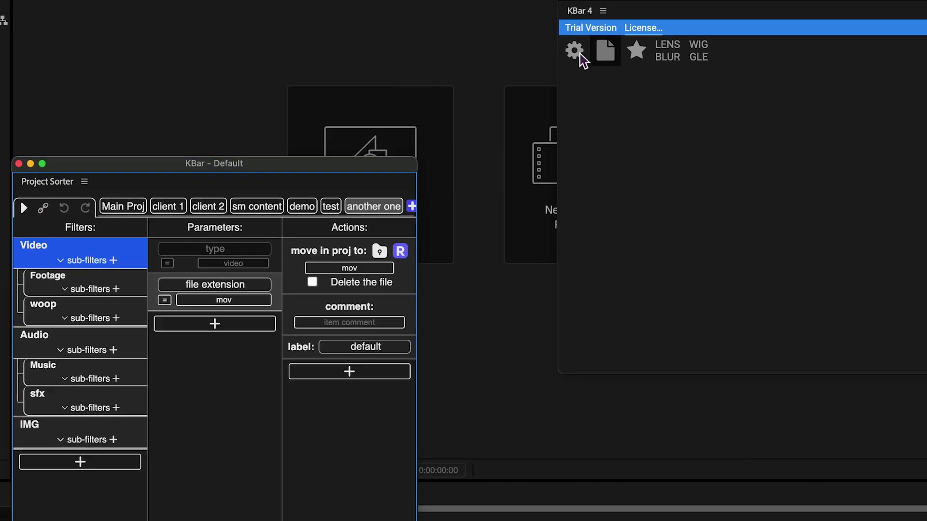
Add a Default toolbar KBar button opening the Project Sorter extension, described 'Project Sorting'.
left_click(503, 81)
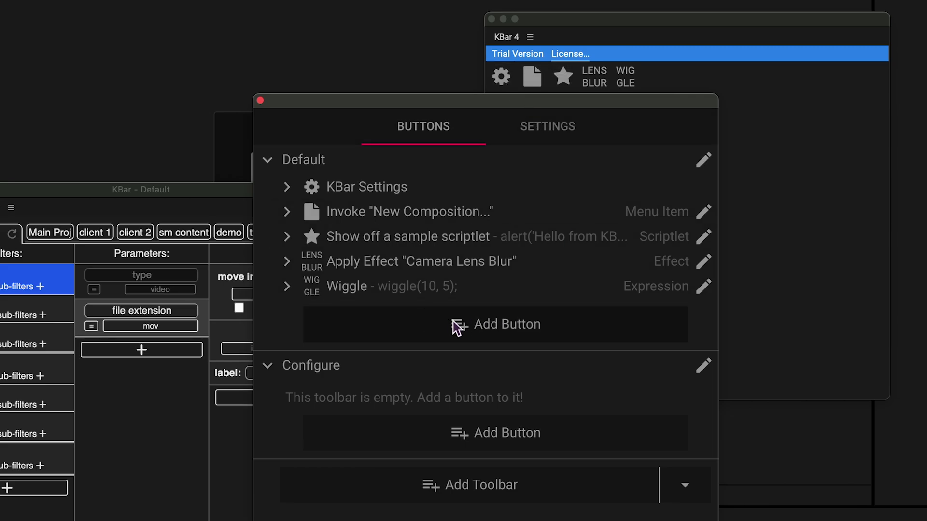
left_click(472, 324)
left_click(577, 395)
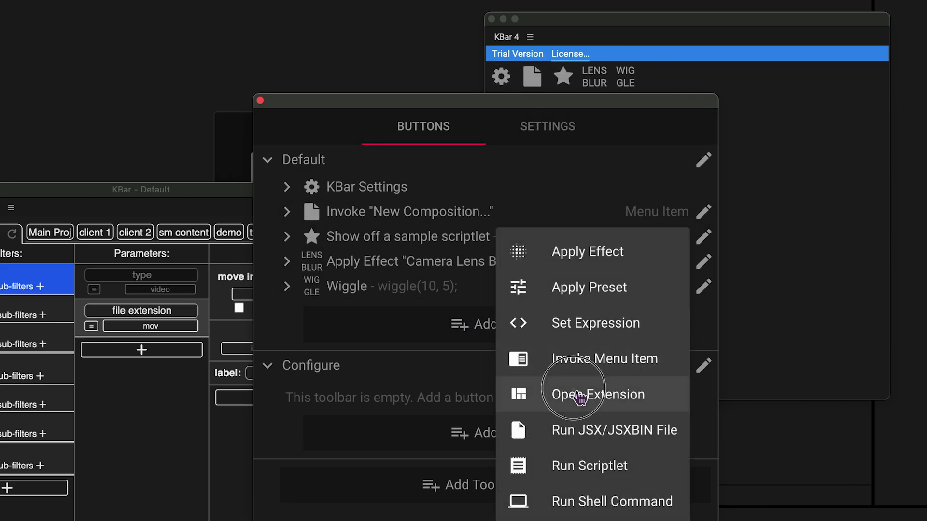
left_click(371, 282)
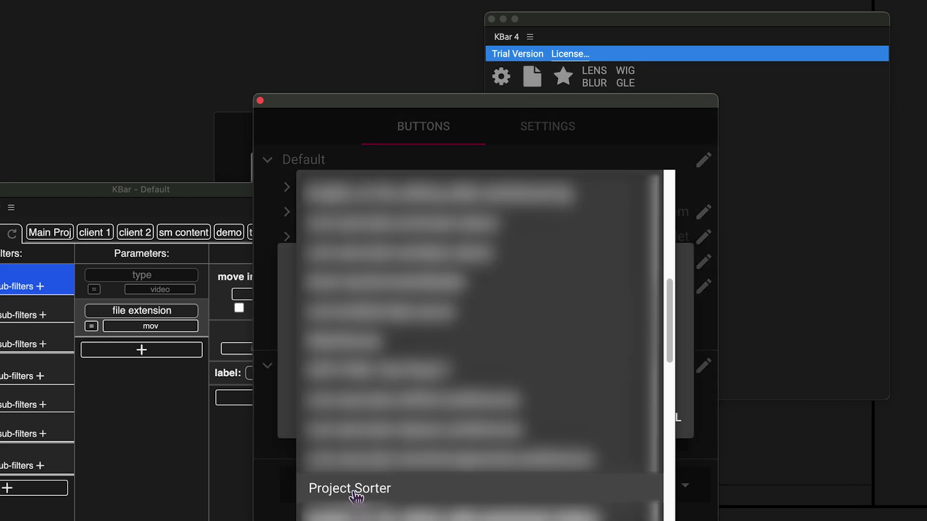
left_click(356, 494)
left_click(354, 323)
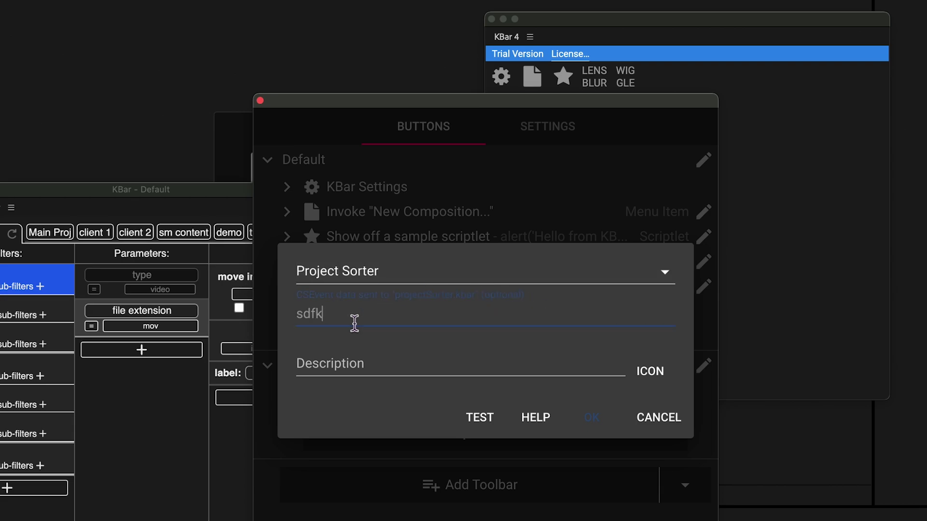
left_click(339, 371)
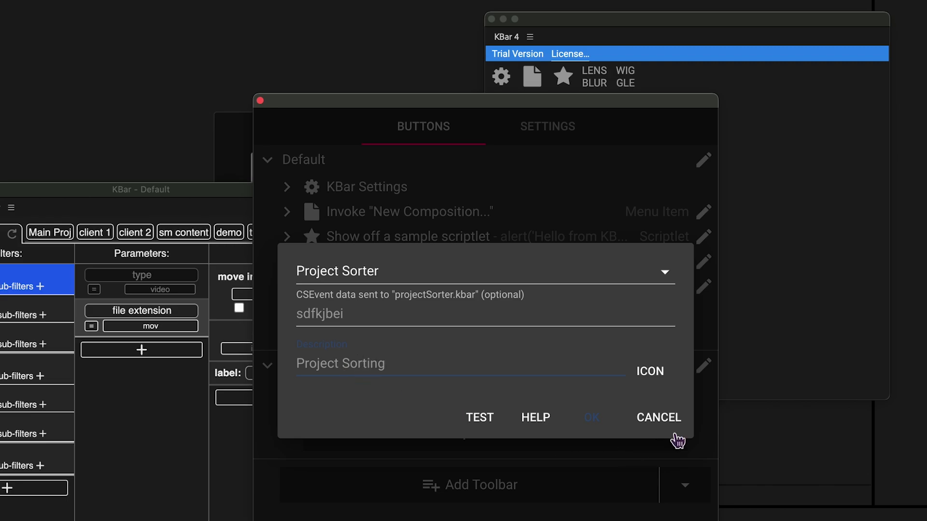
left_click(670, 374)
Give the button a 'tags' icon, launch Project Sorter from it, and check the parameter and action types.
type("tags")
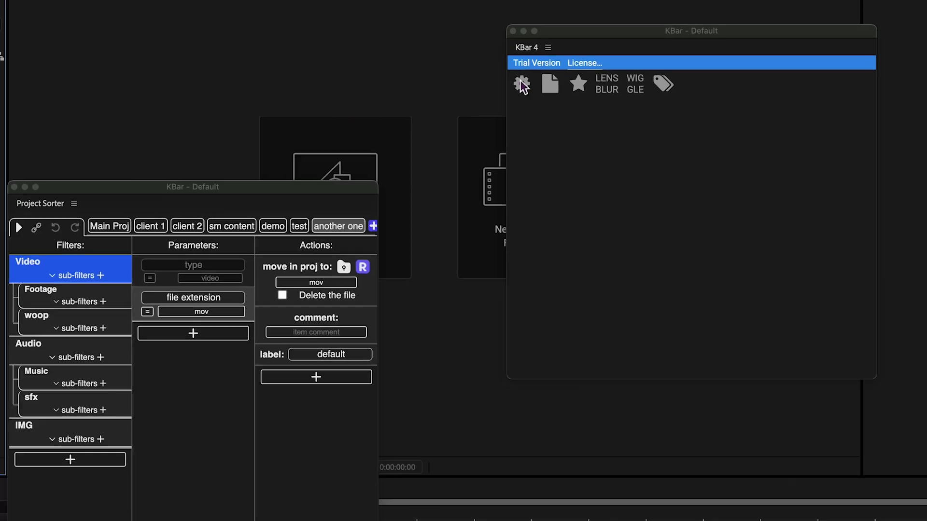
left_click(679, 102)
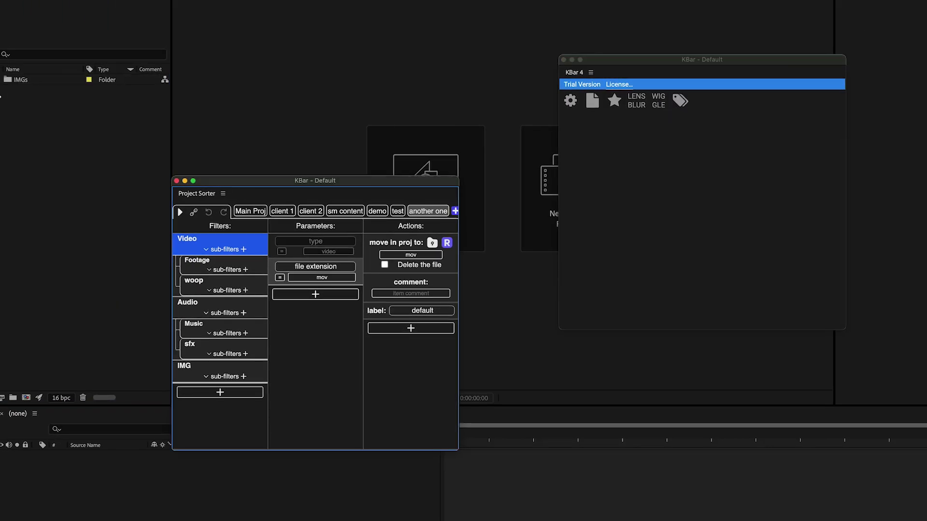
left_click(315, 242)
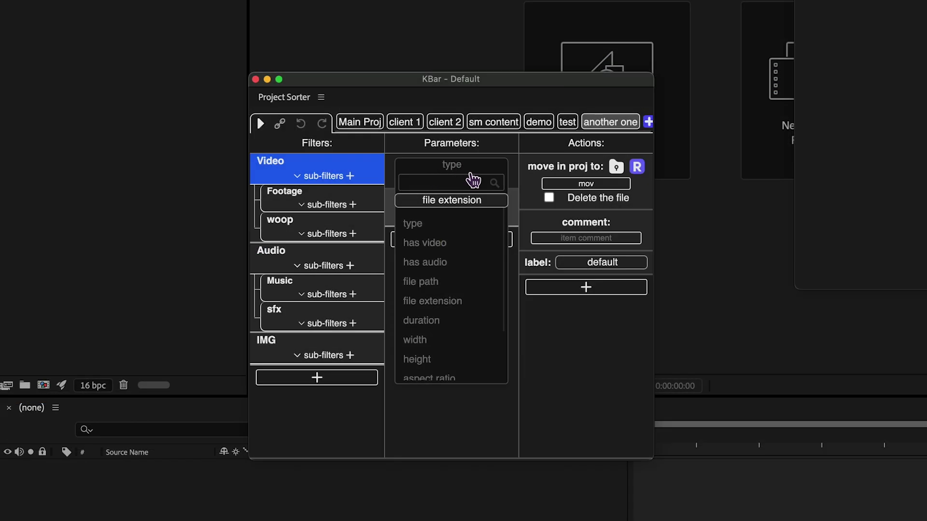
left_click(286, 260)
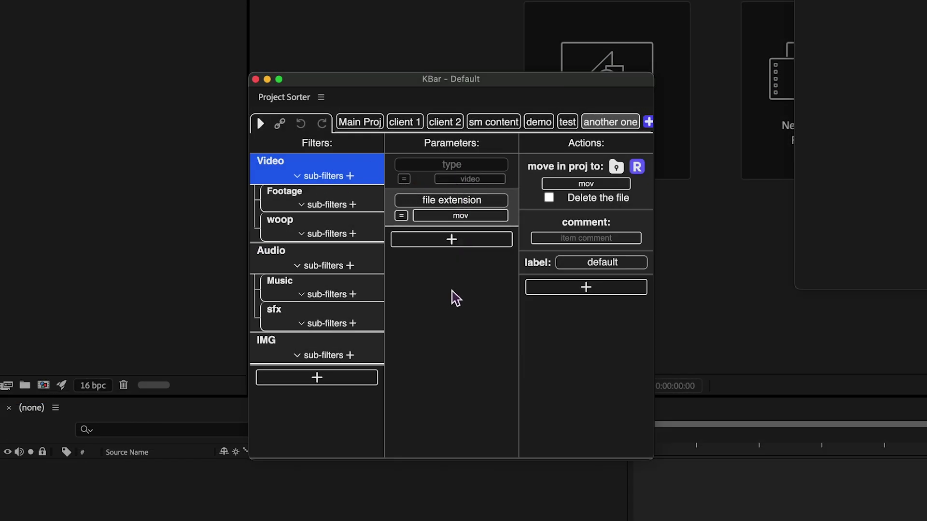
left_click(589, 288)
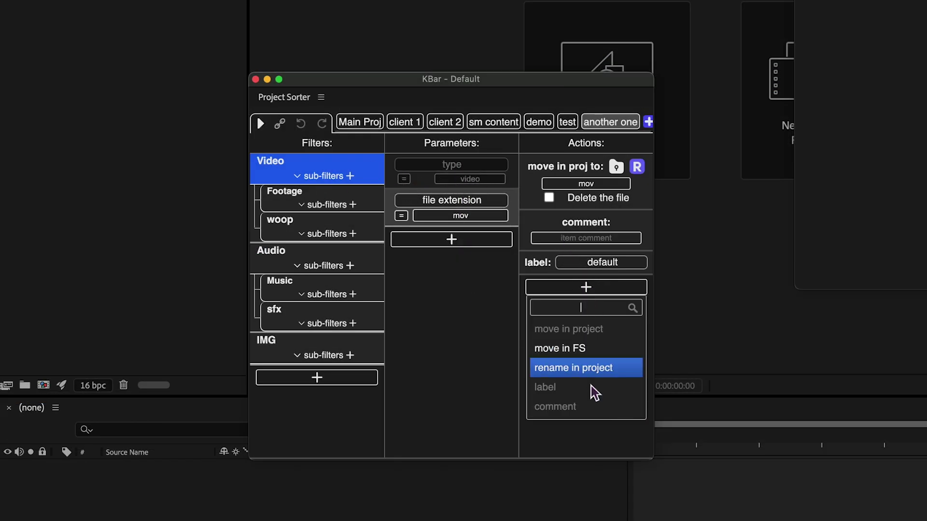
key("Escape")
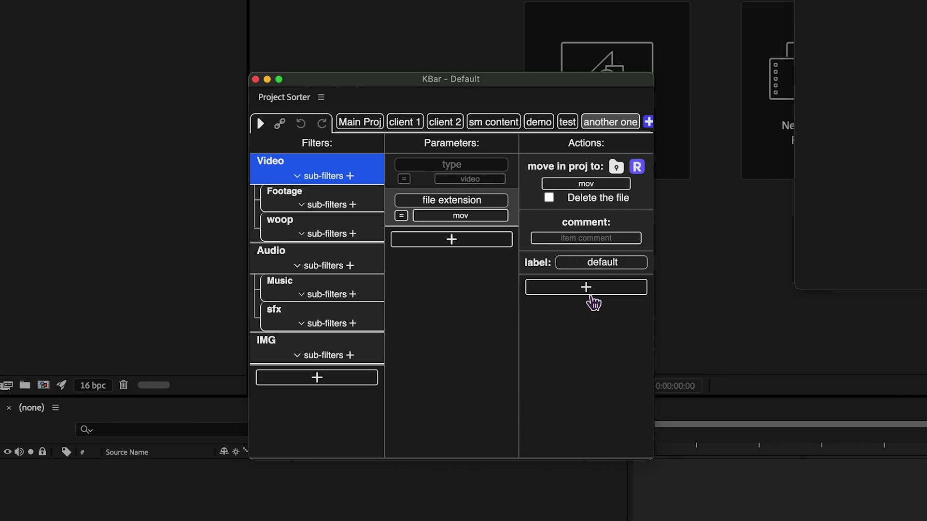
Set the Video filter's comment action to 'item comment' followed by two {fps} wildcards.
left_click(576, 239)
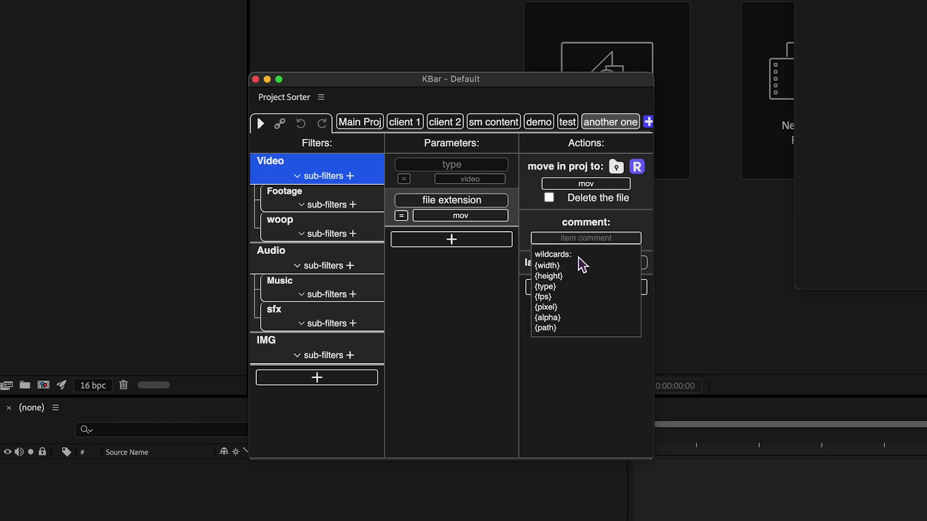
type("item comment")
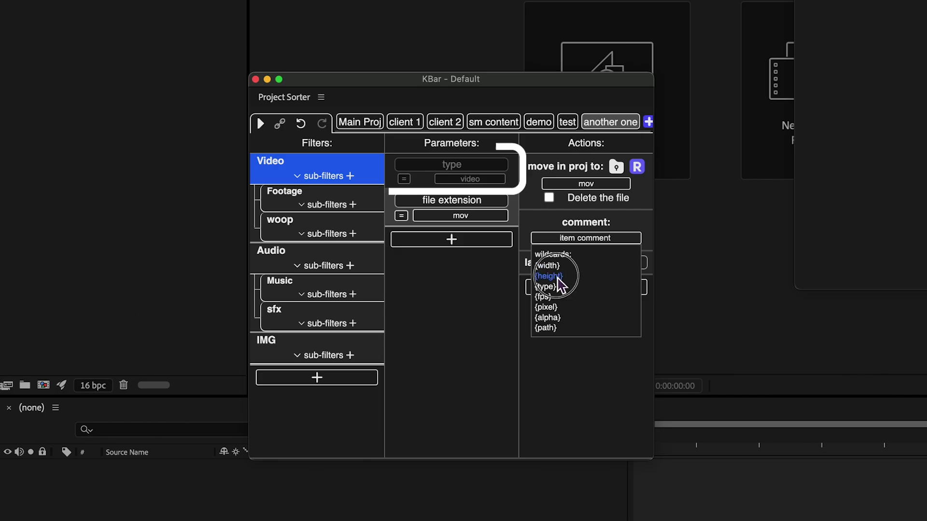
key("Return")
left_click(619, 238)
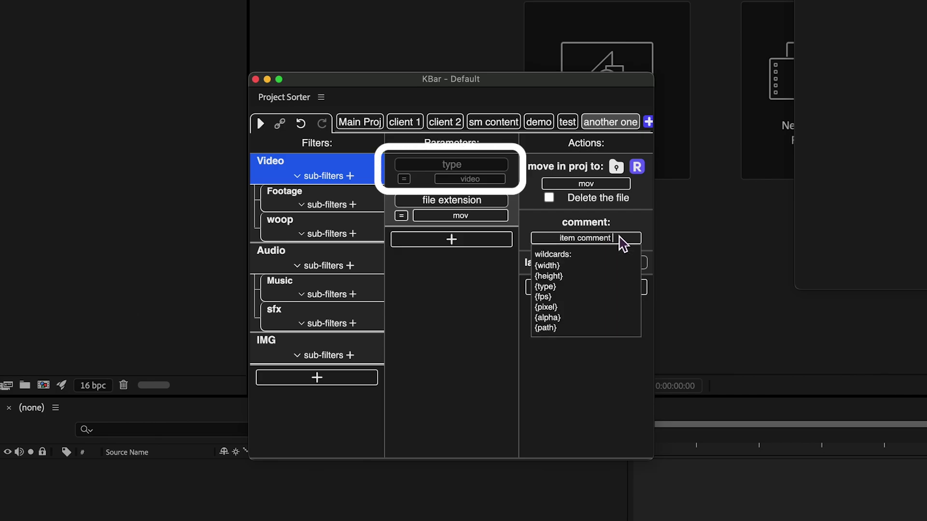
left_click(549, 297)
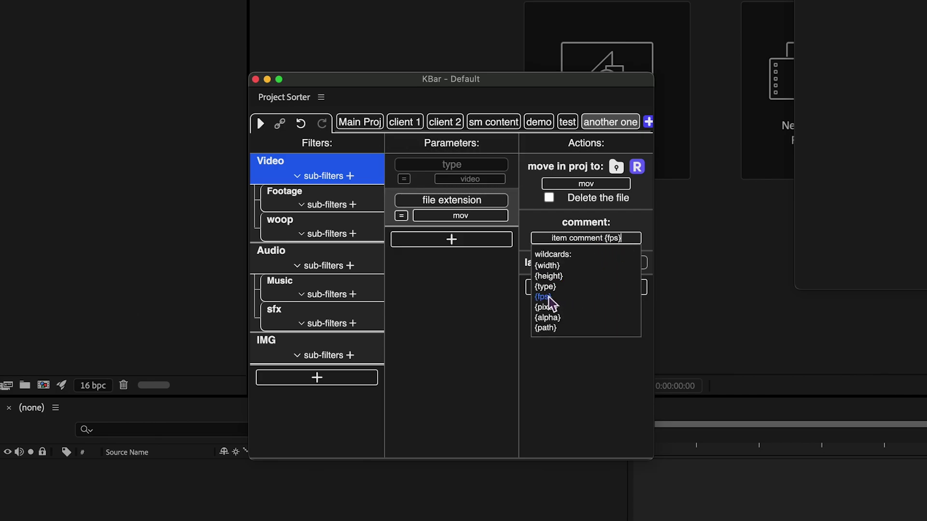
left_click(592, 299)
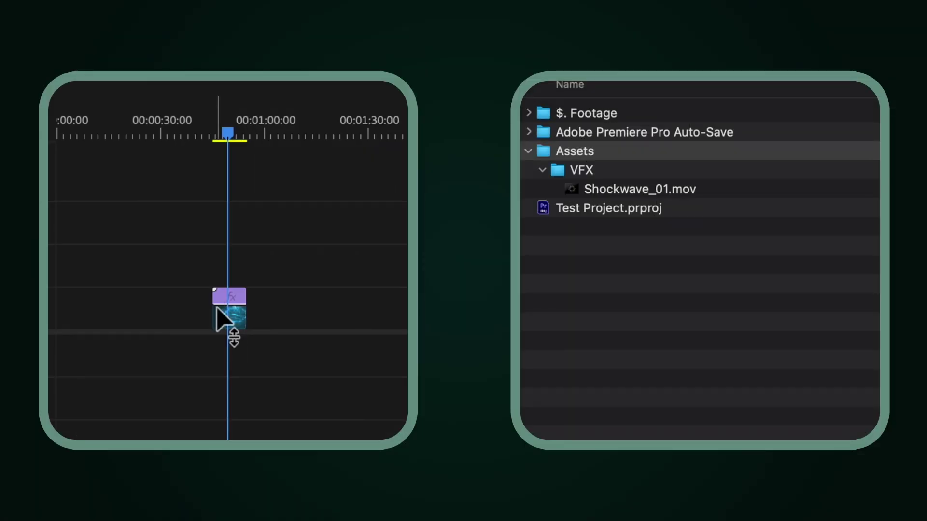